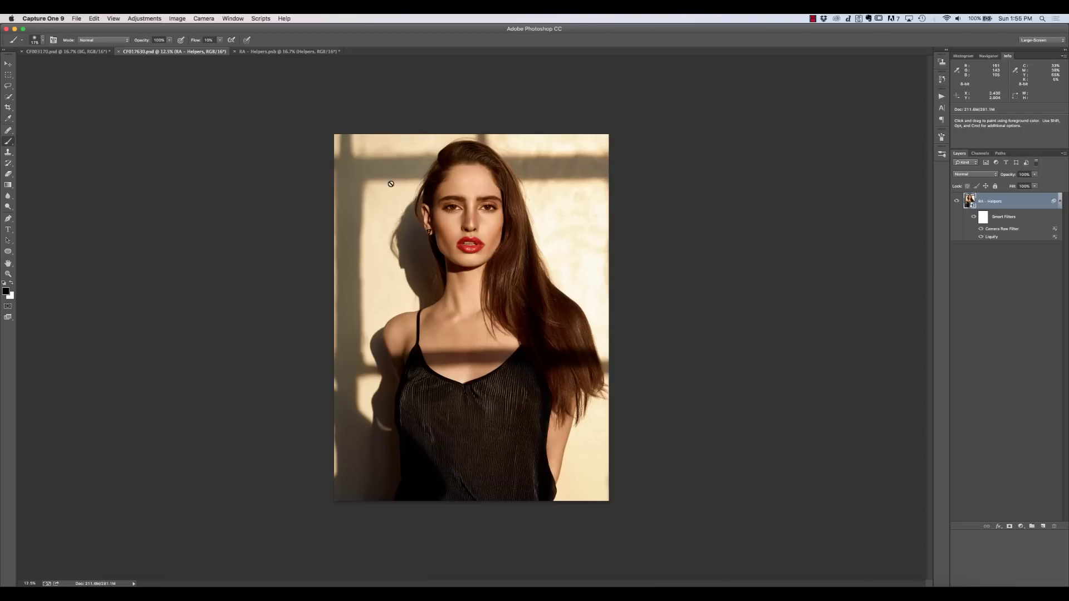
Enlarge the portrait to examine the face and lighting, and switch to Capture One.
key(super)
key(super+equal)
key(super+equal)
key(super+equal)
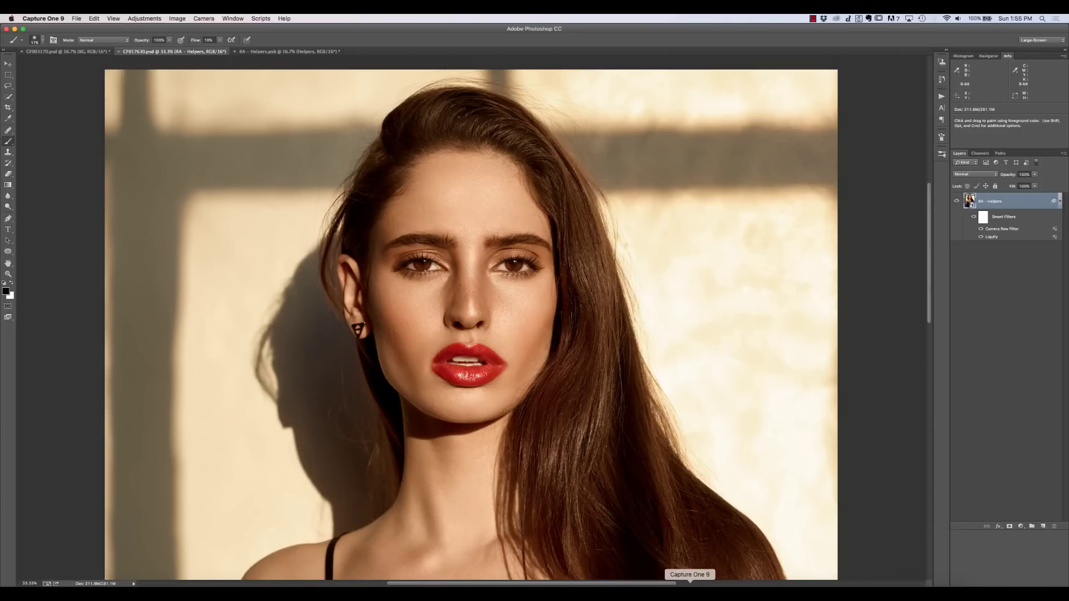
click(690, 584)
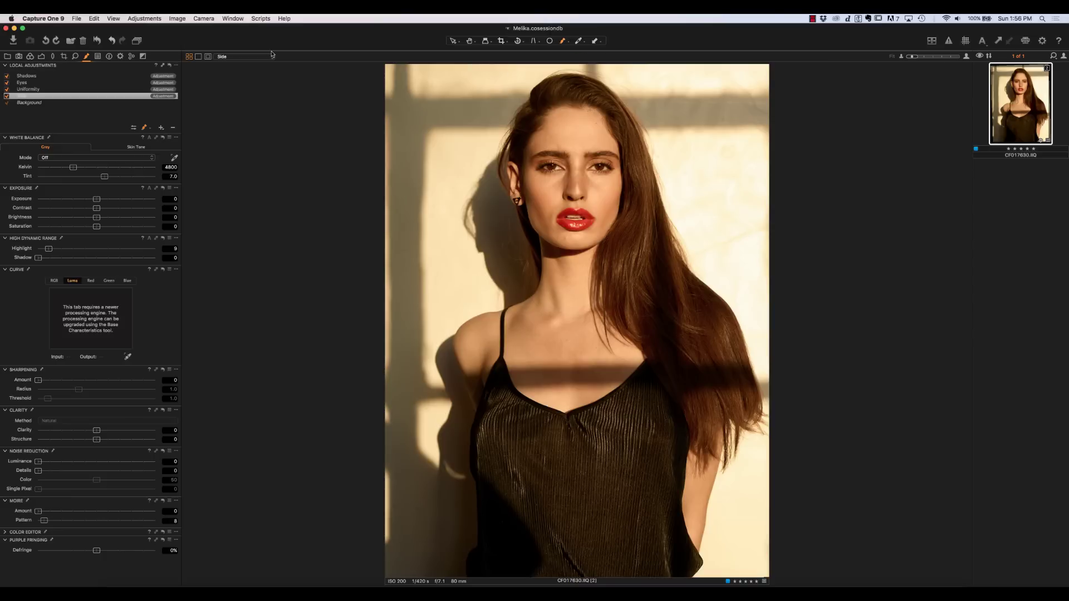
Try picking a neutral white balance from the sunlit and shadowed areas of the wall behind the model.
click(30, 57)
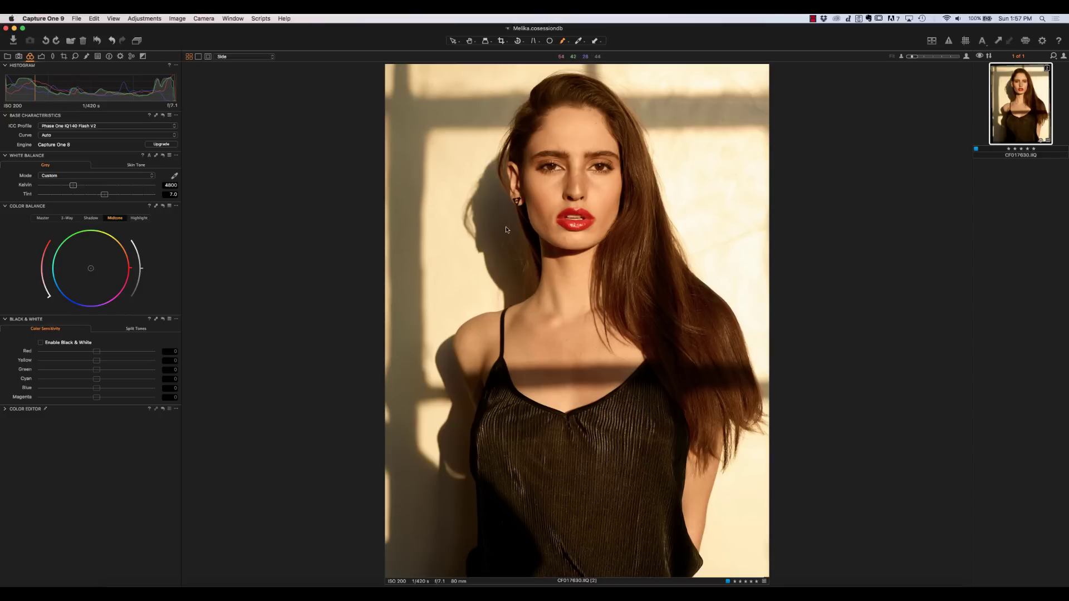
click(174, 177)
click(443, 226)
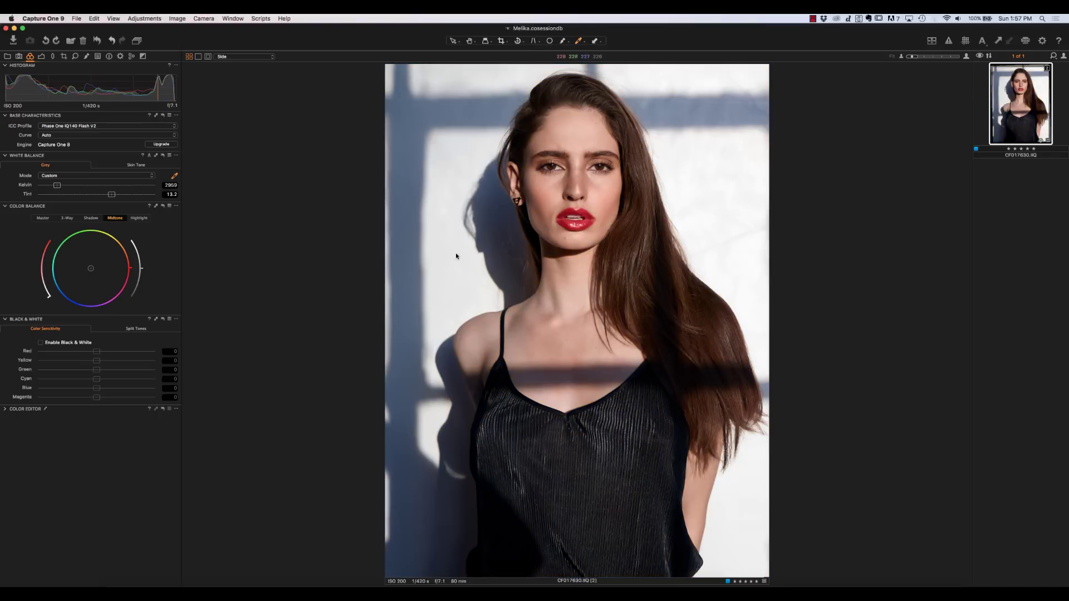
click(467, 268)
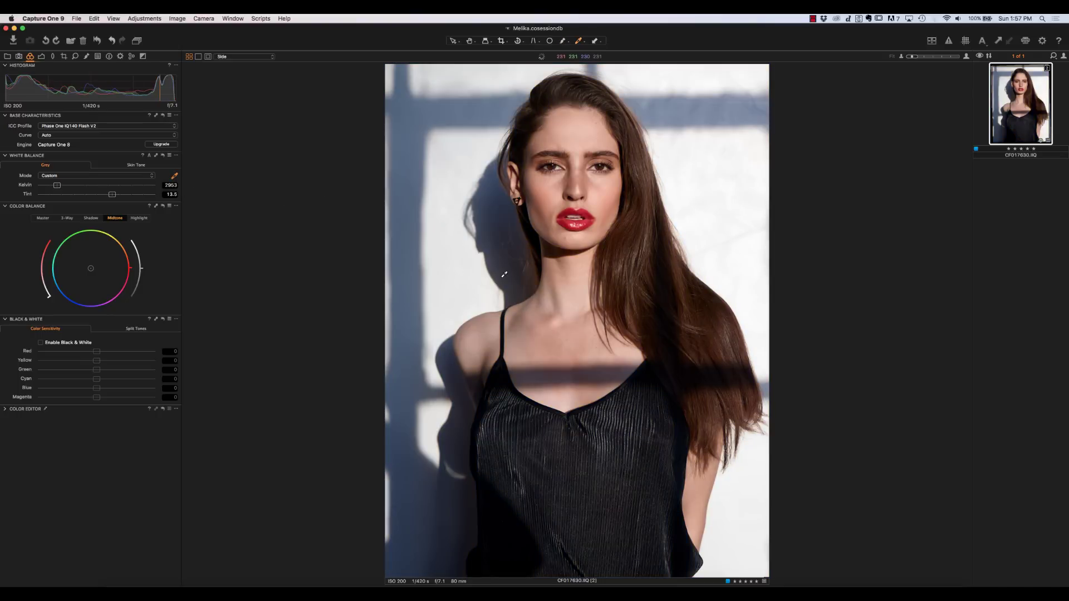
click(488, 103)
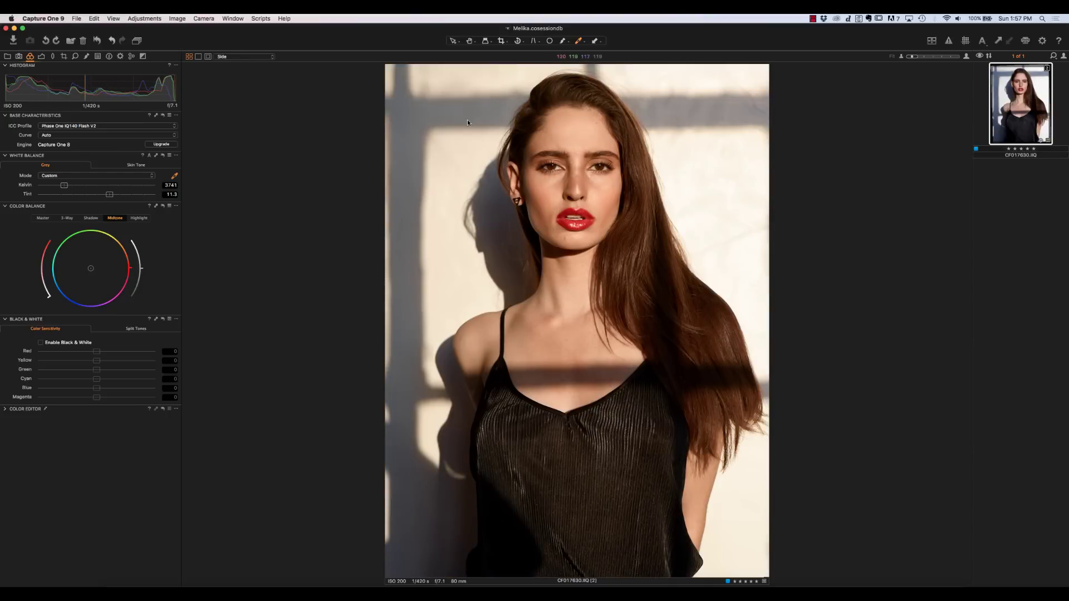
click(595, 210)
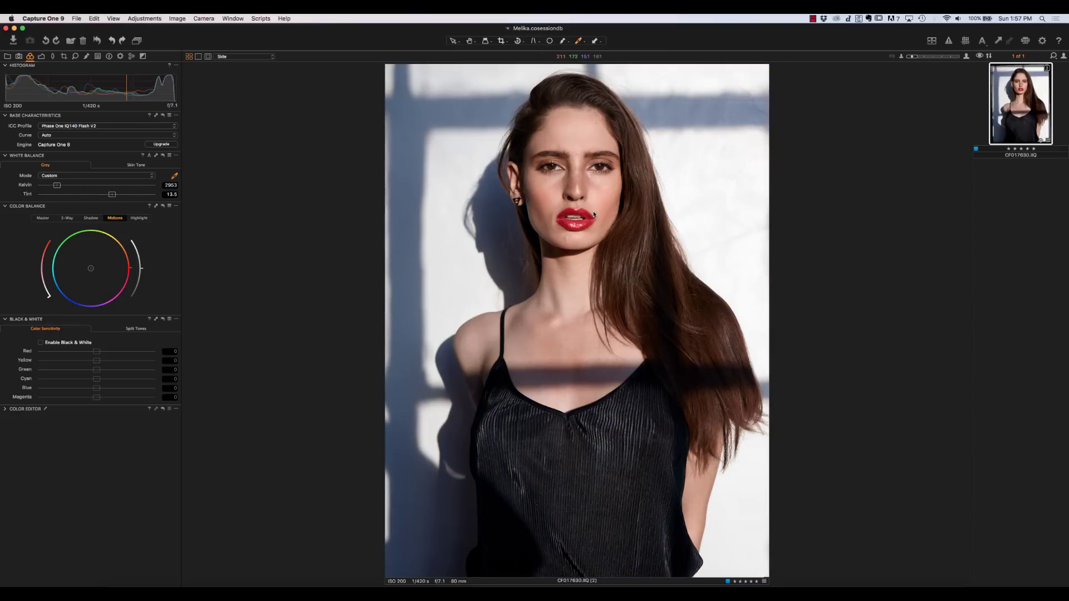
click(538, 138)
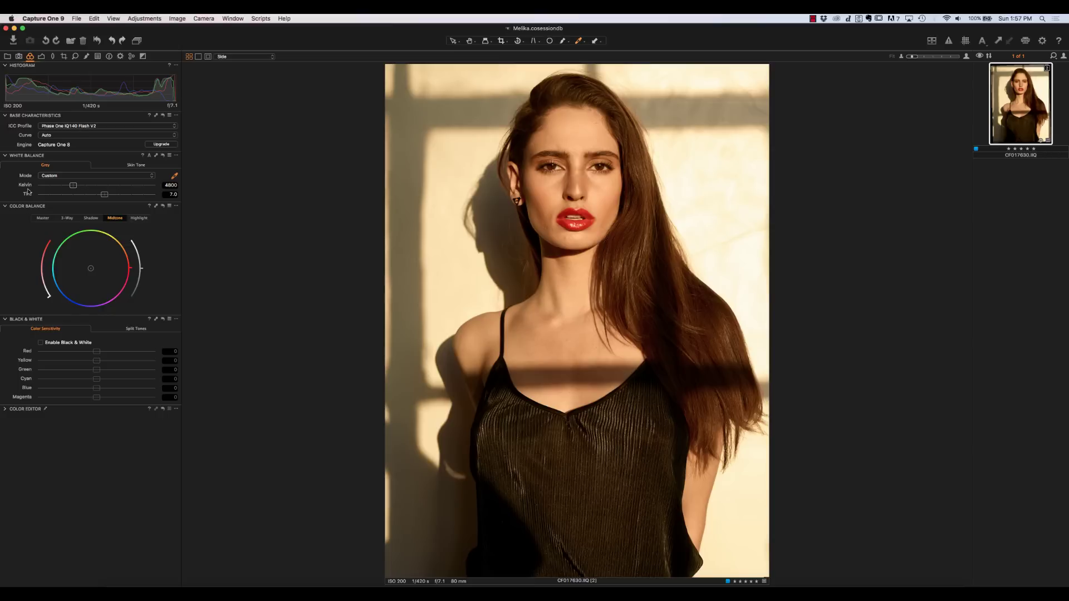
Create another variant of the portrait and reset all of its adjustments.
click(42, 57)
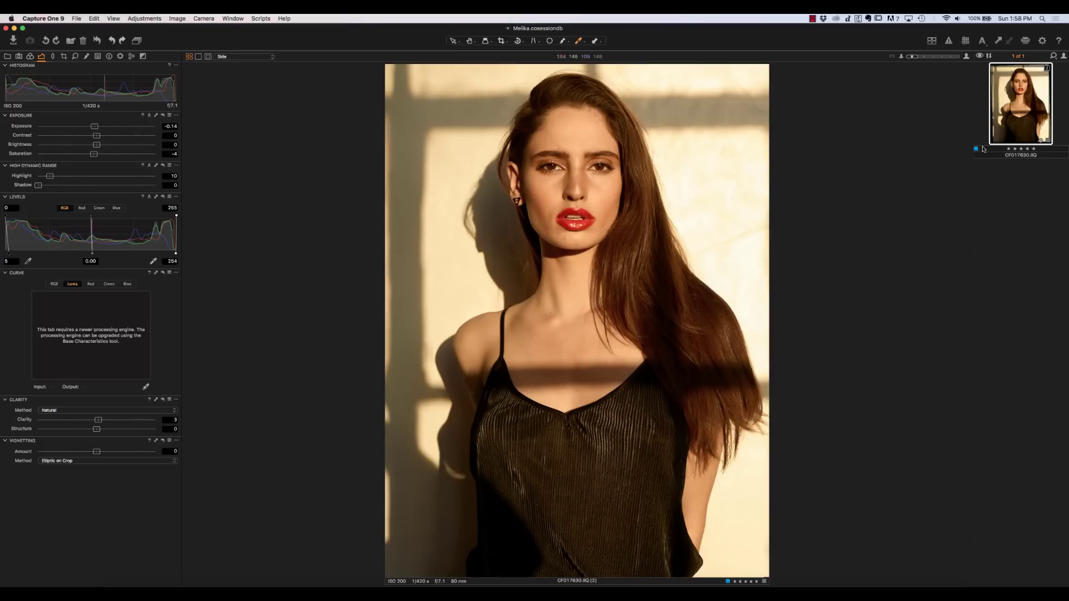
right_click(1000, 99)
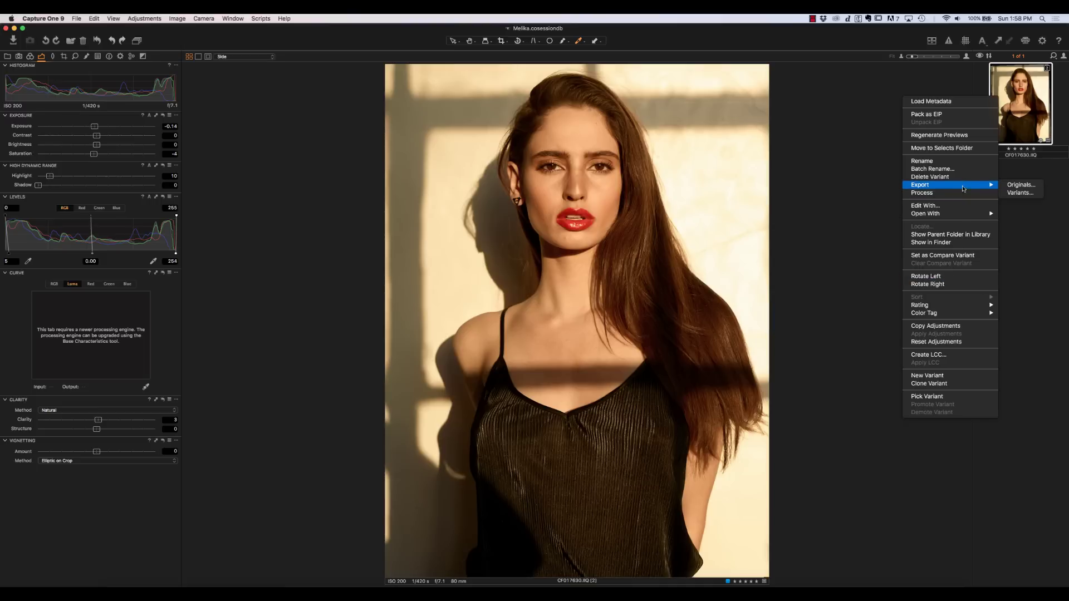
click(950, 374)
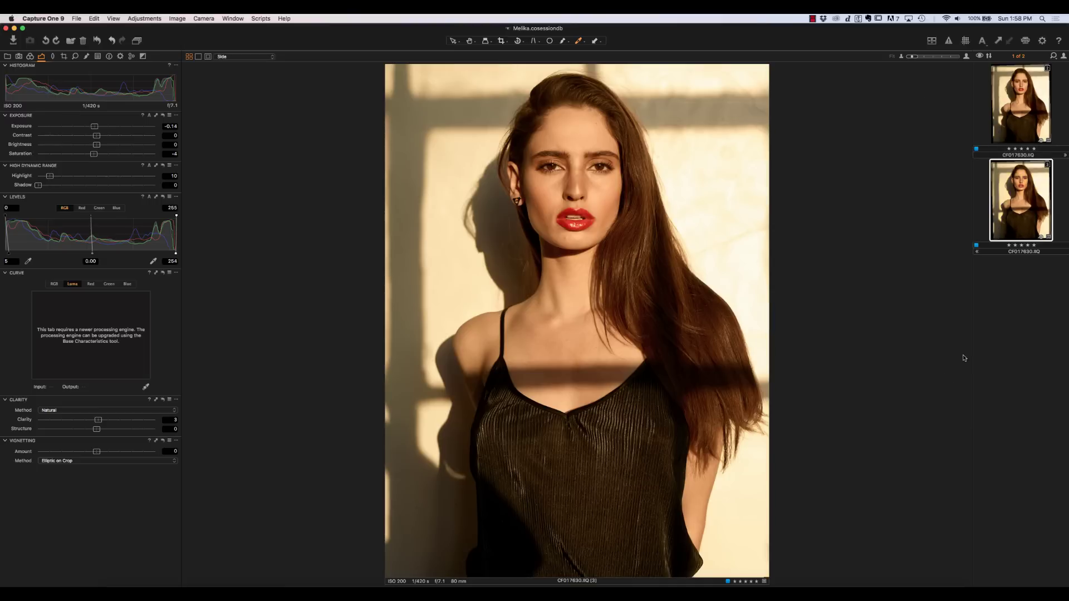
click(97, 41)
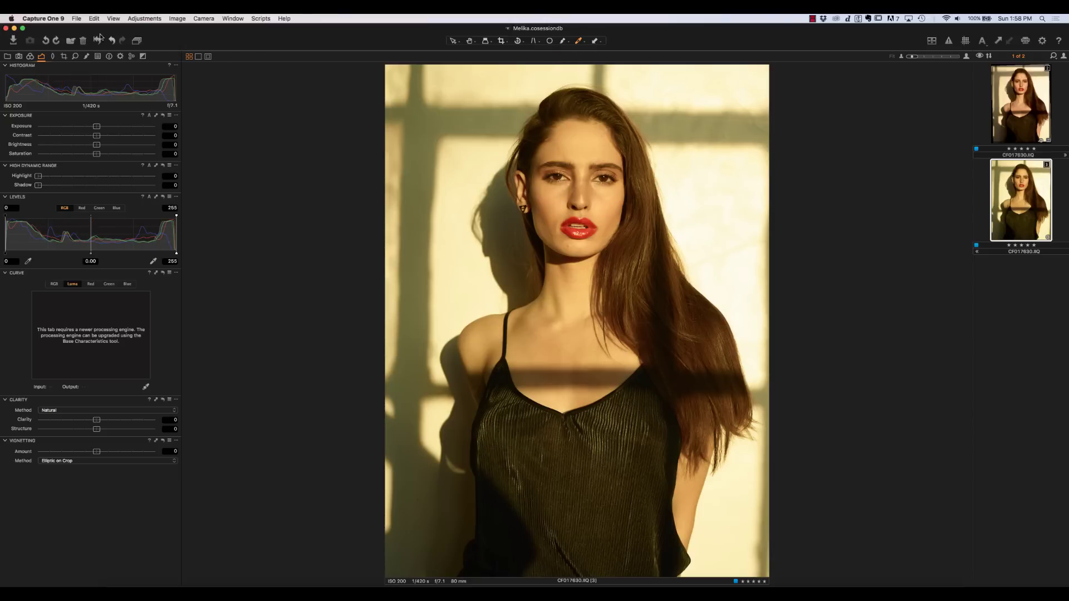
Using the edited variant as reference, set the reset variant's white balance to about 4995 Kelvin with a tint of 6.6.
click(30, 57)
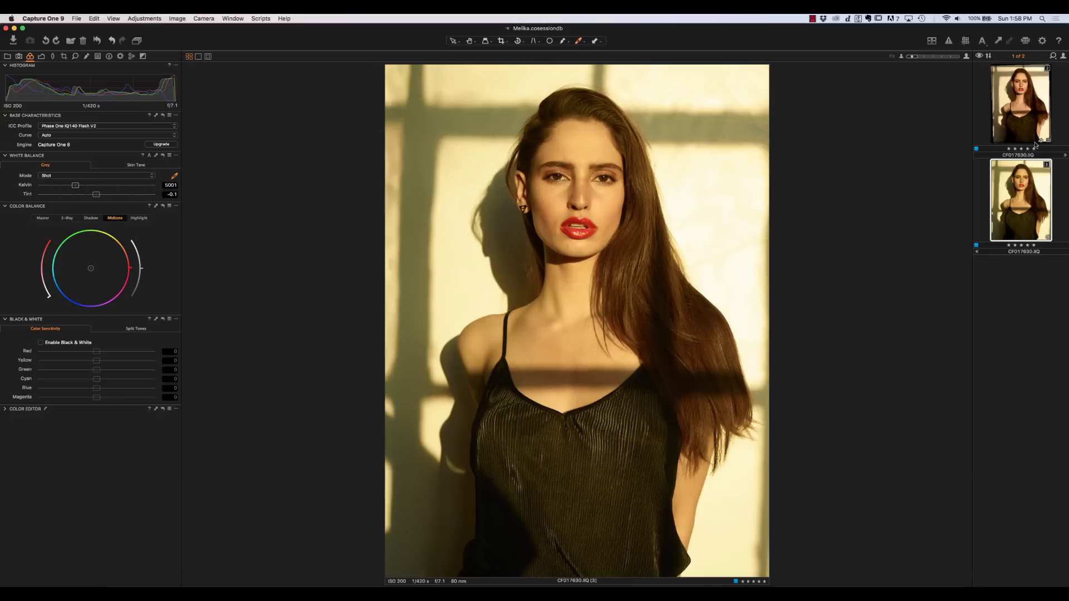
click(1026, 116)
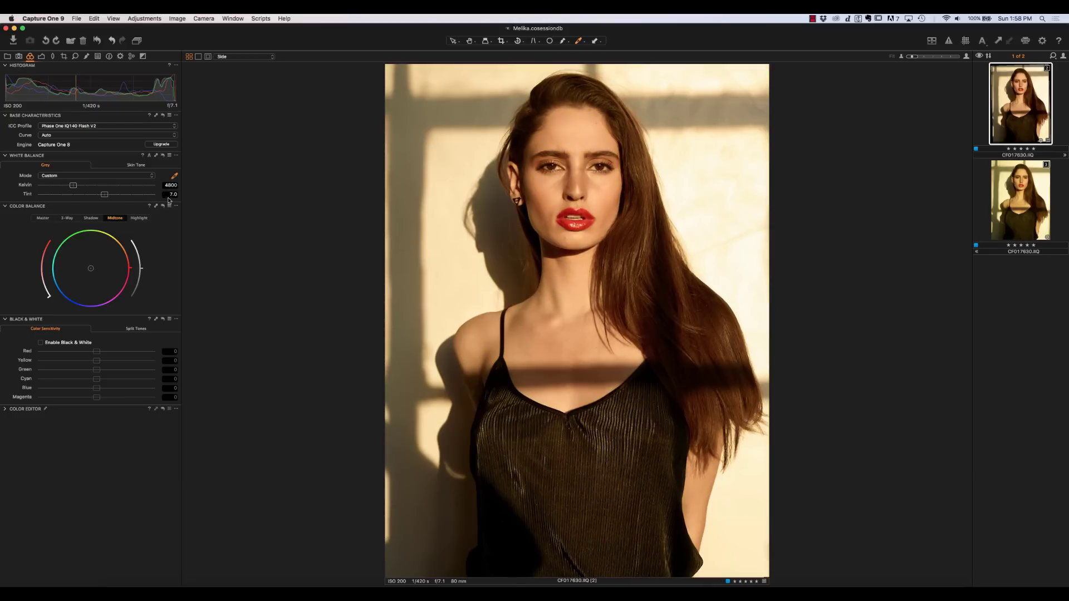
click(1026, 193)
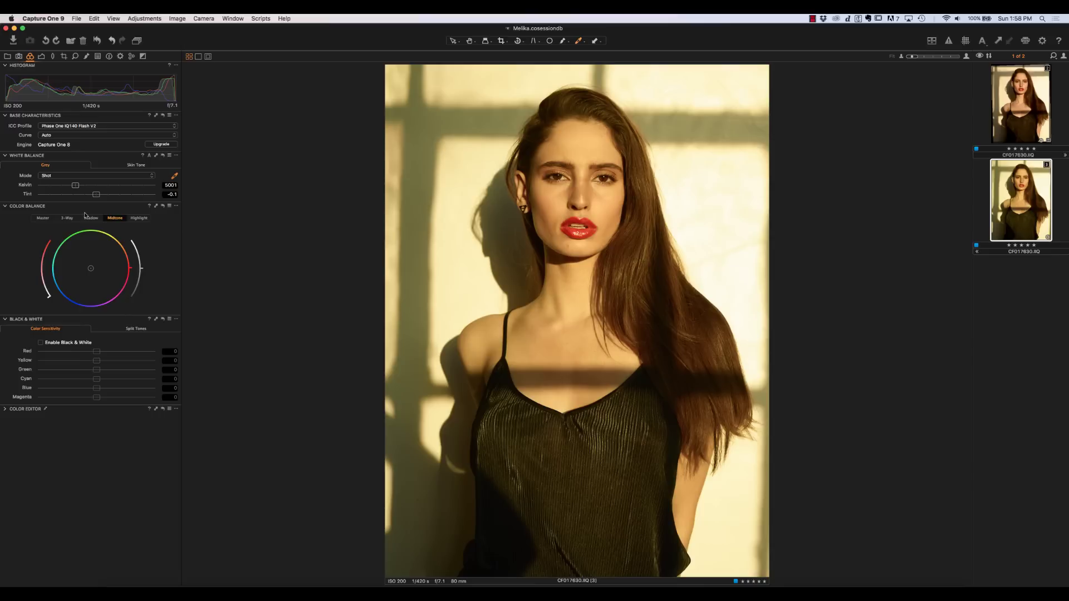
drag(96, 194, 102, 198)
drag(77, 185, 74, 186)
drag(74, 186, 75, 186)
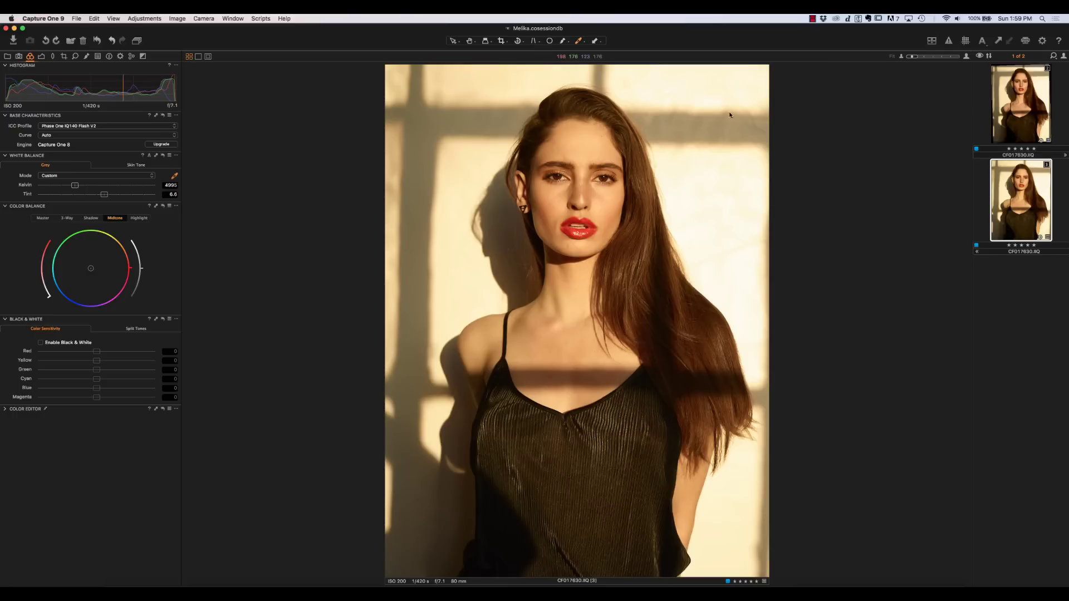
Compare the edited variant with the reset one, checking their white balance and exposure settings.
click(1010, 117)
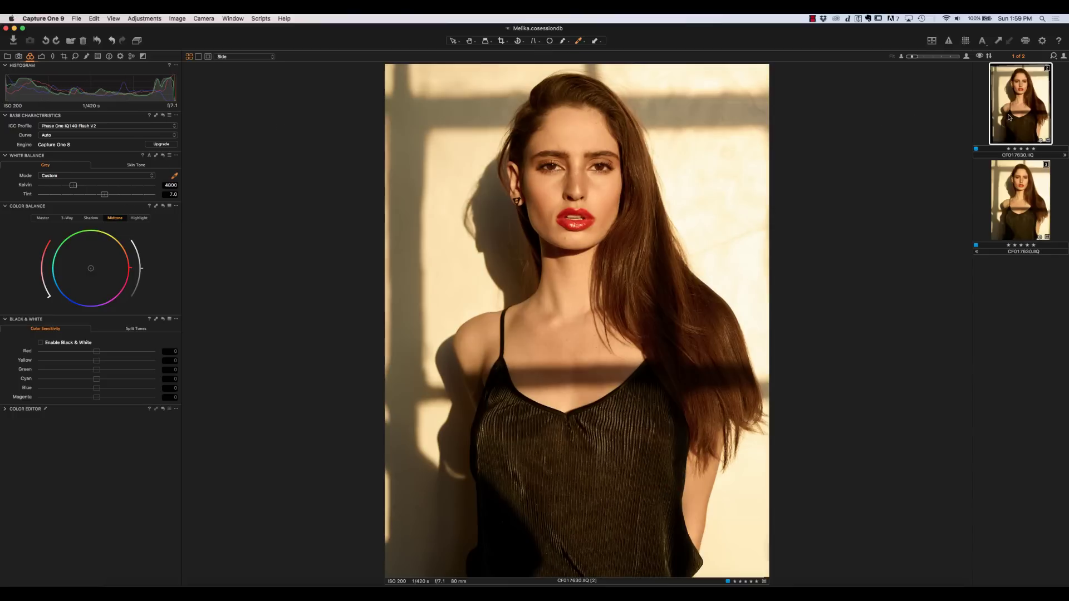
click(1016, 188)
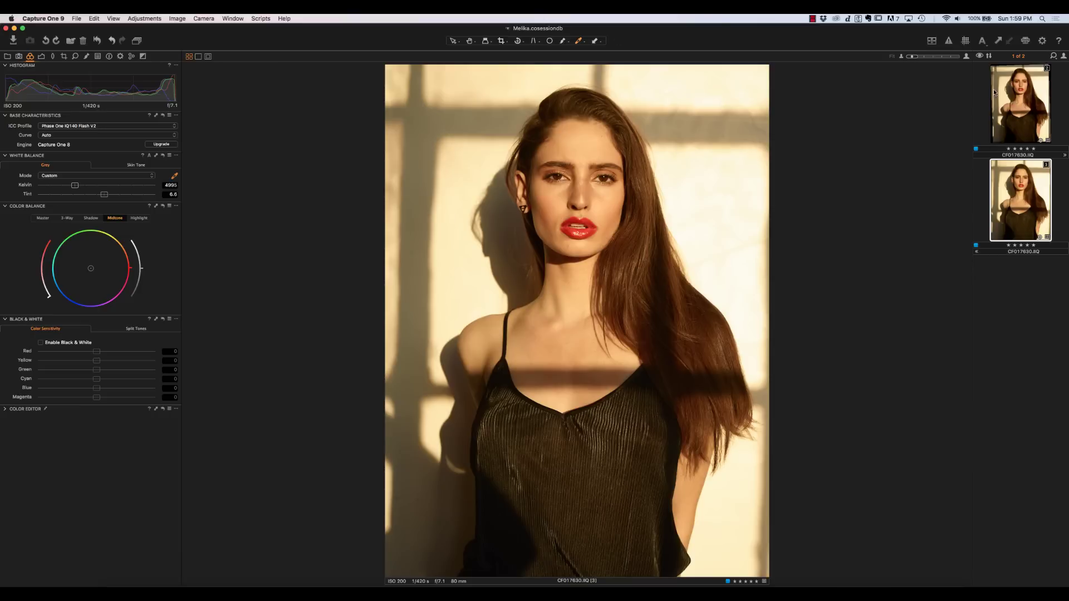
click(1013, 99)
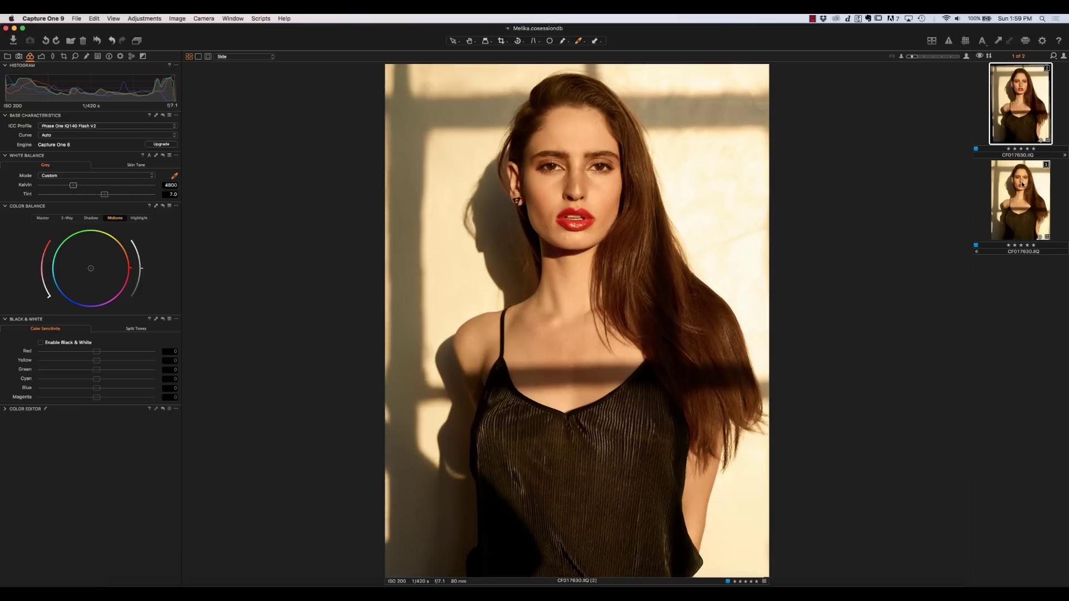
click(41, 56)
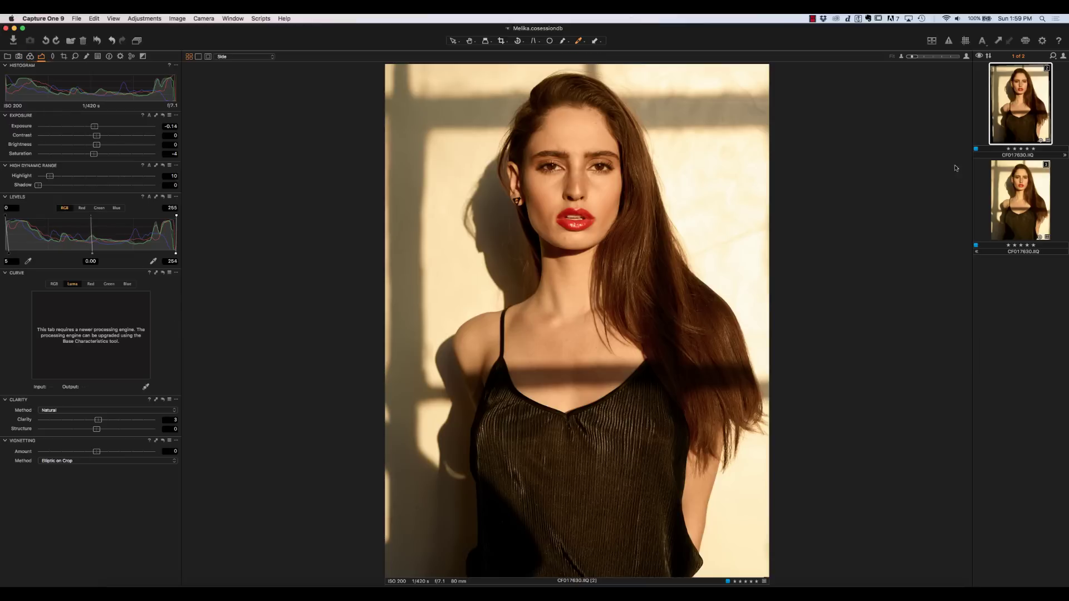
click(1034, 200)
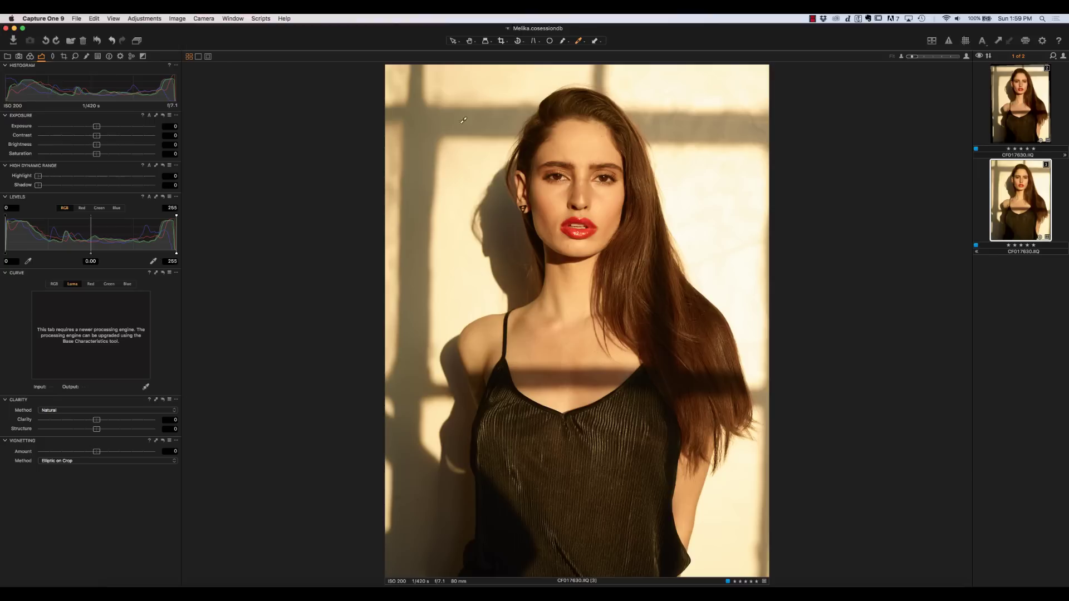
Review the edited variant's exposure, lens correction and crop settings.
click(1001, 108)
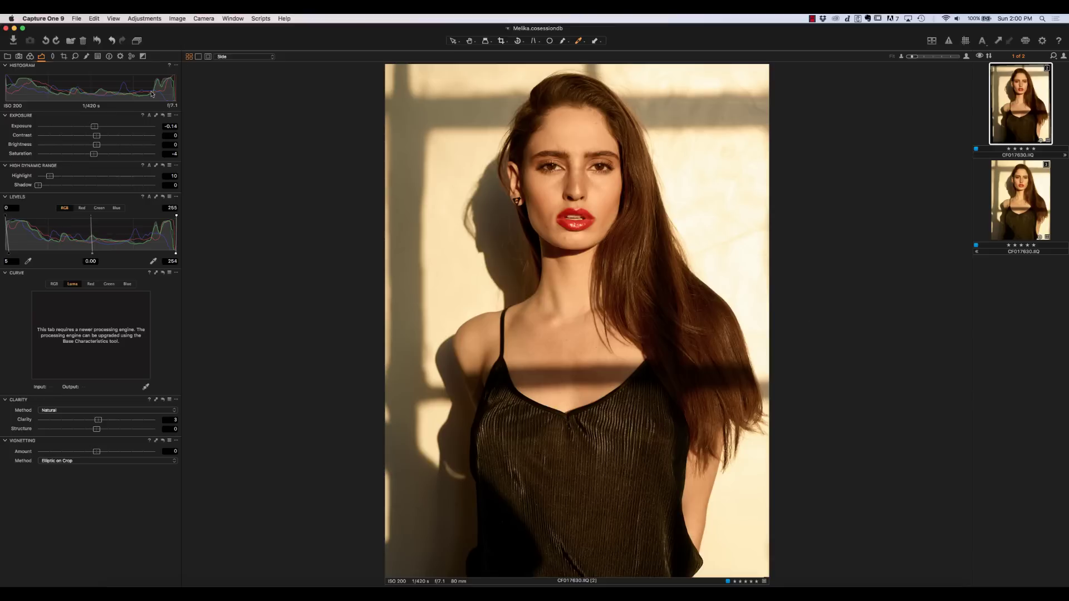
click(52, 56)
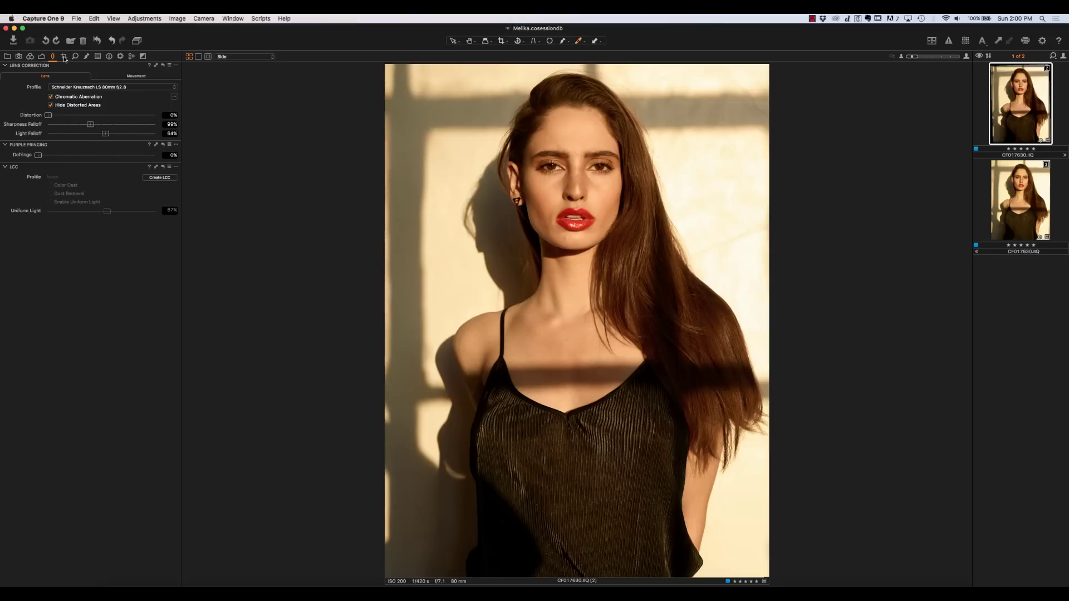
click(64, 57)
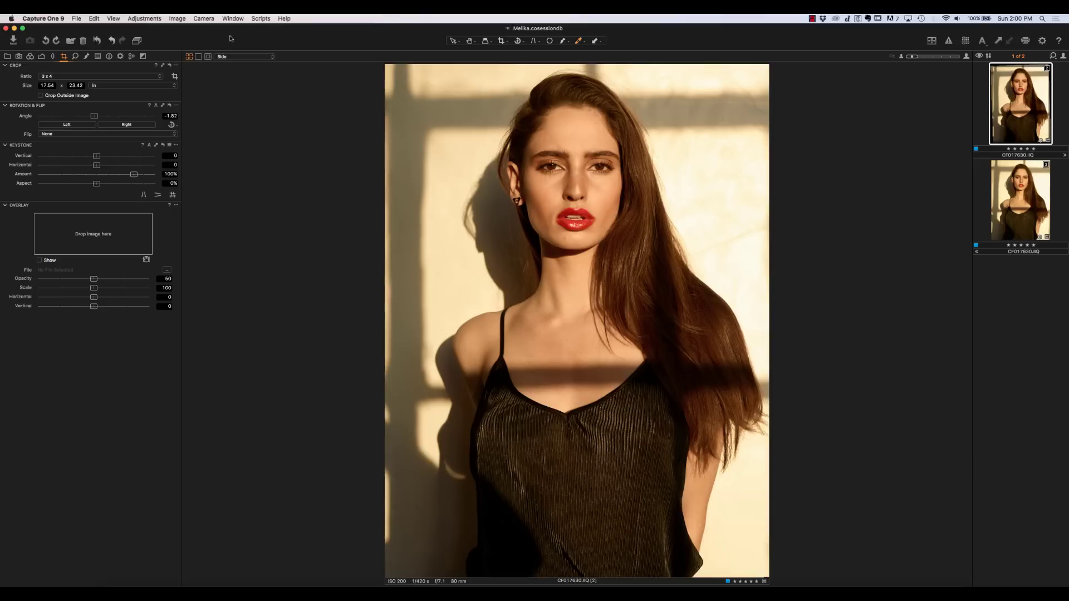
Examine the Shadows local adjustment layer, showing its mask over the portrait and hiding it again.
click(87, 56)
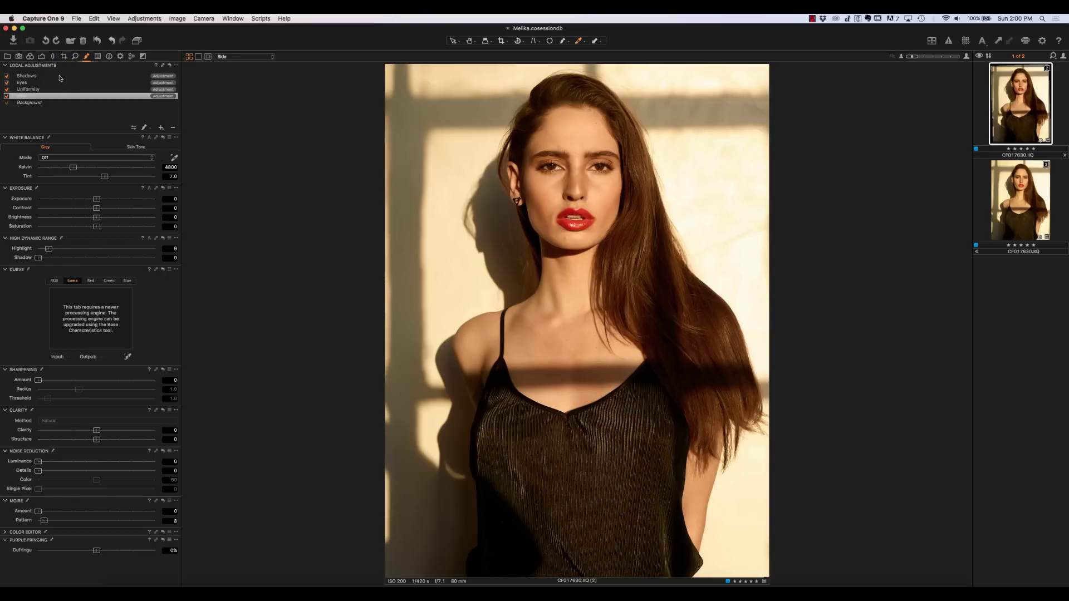
click(23, 78)
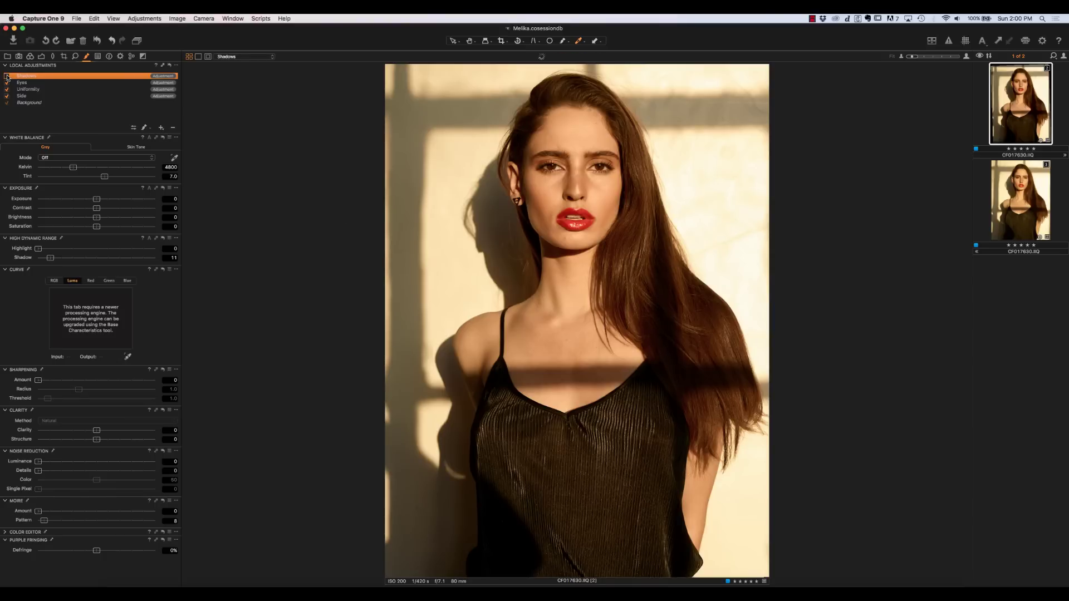
key(m)
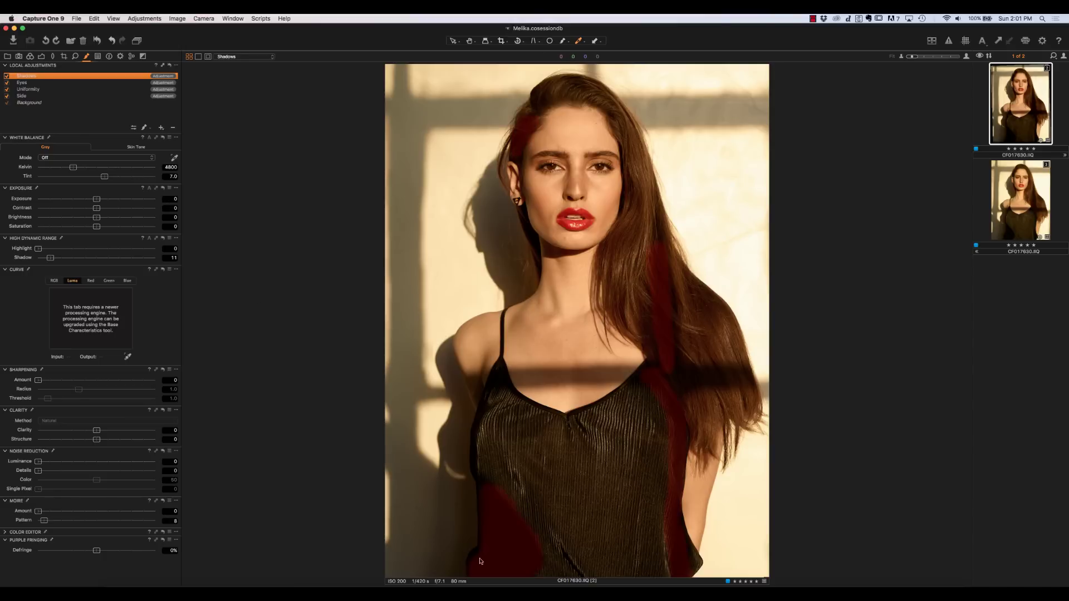
key(m)
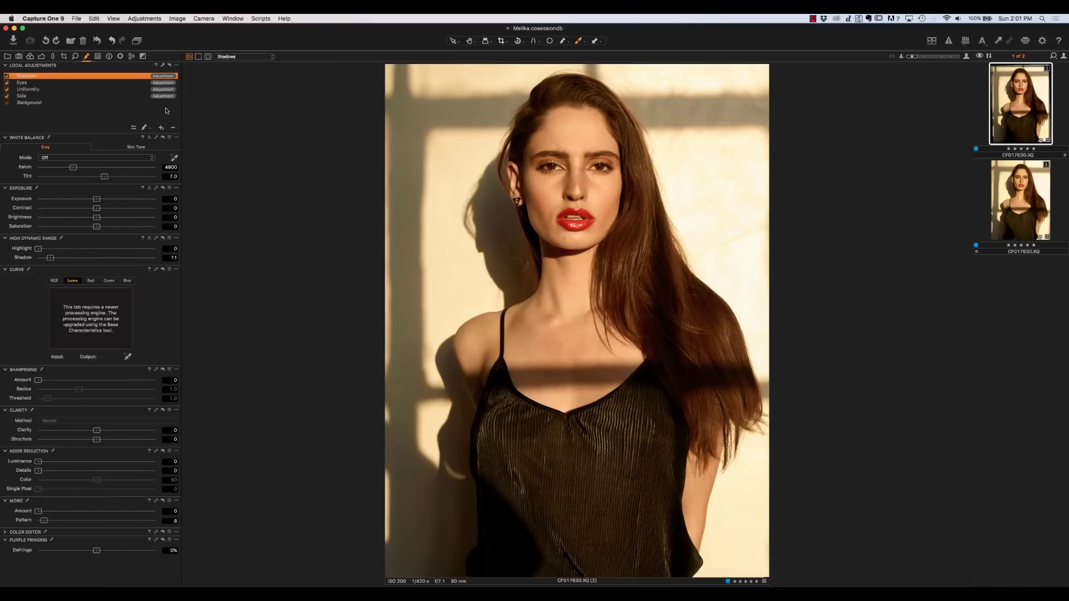
Examine the Uniformity layer's mask and its skin tone settings in the Color Editor, checking the layer's effect on the skin.
click(27, 89)
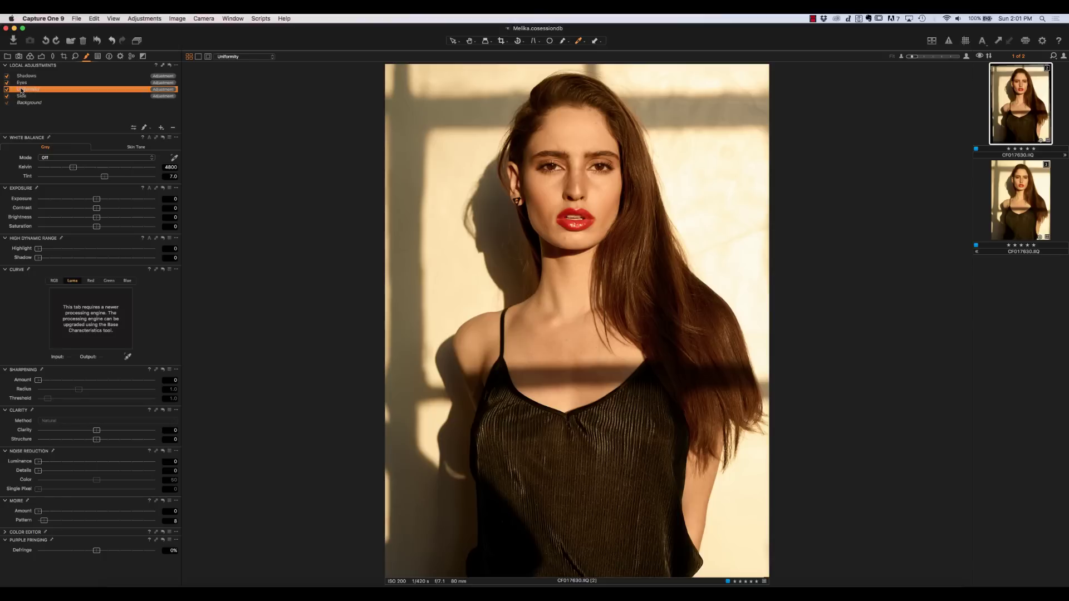
key(m)
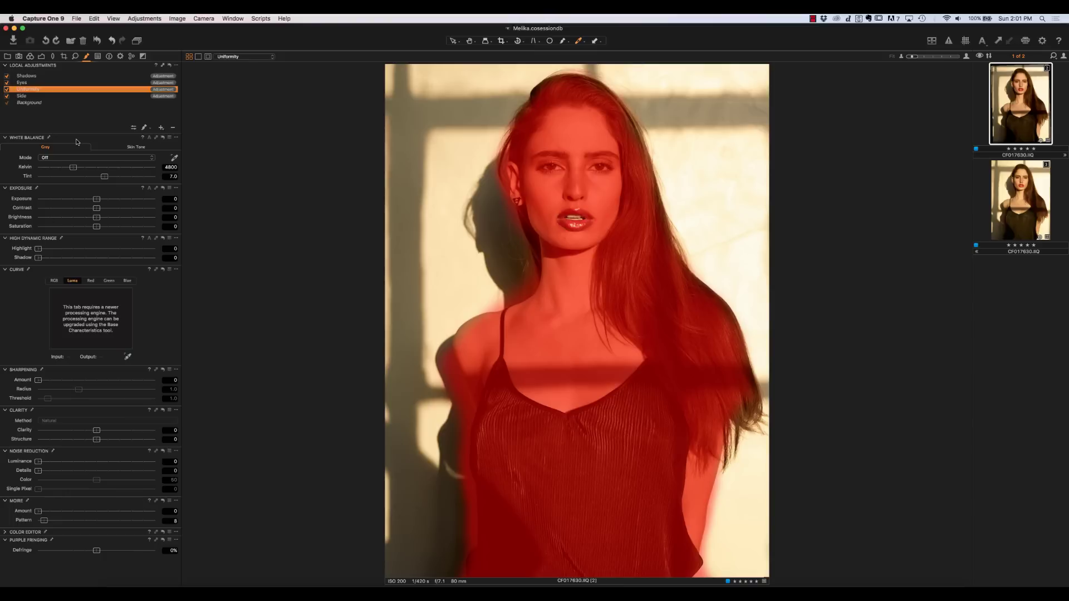
click(5, 534)
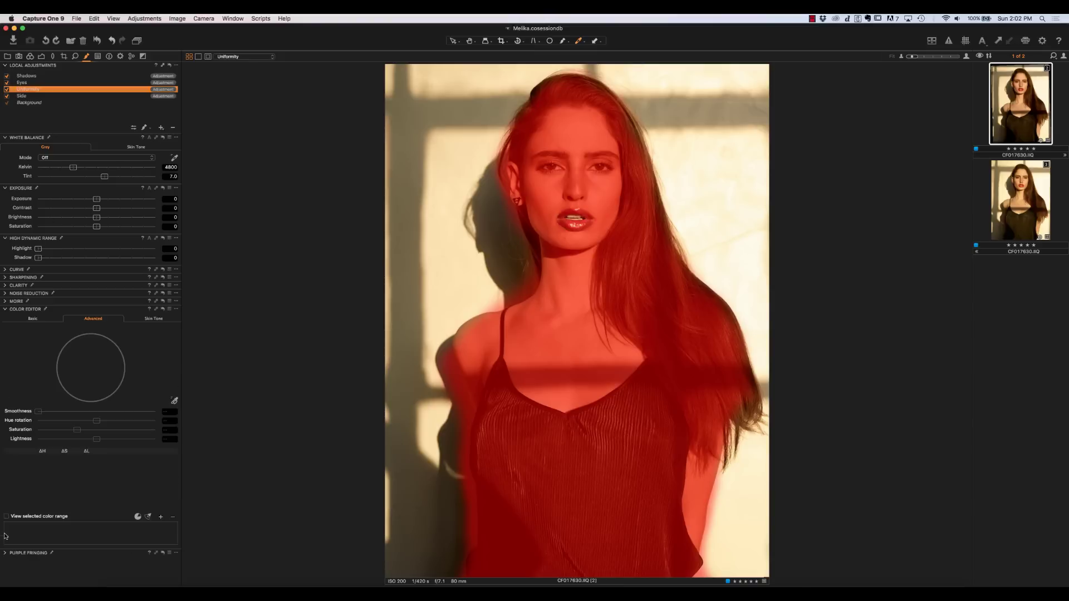
click(159, 318)
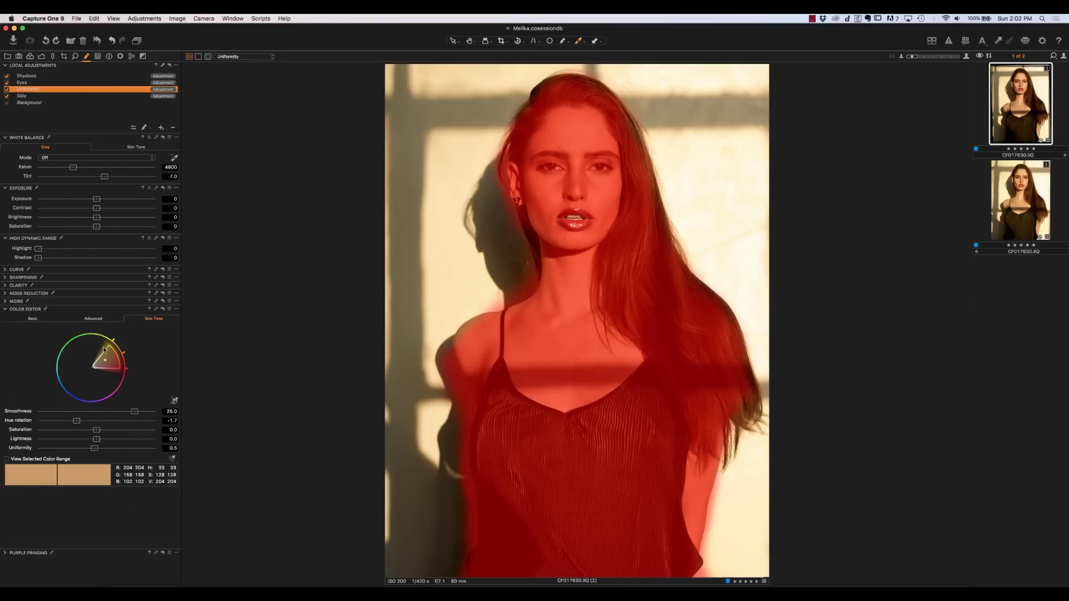
click(173, 401)
key(m)
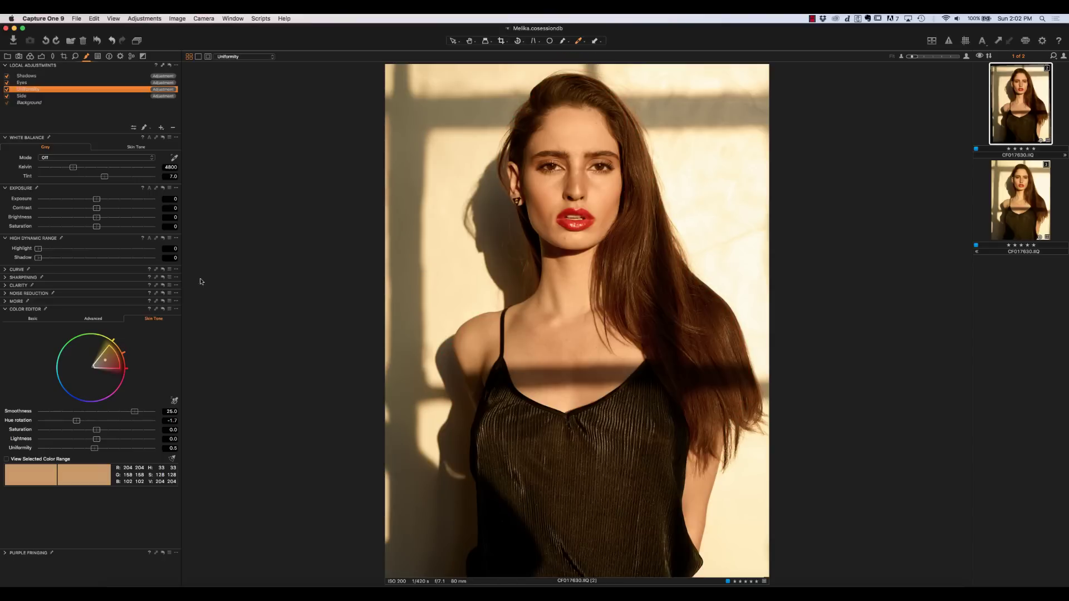
click(5, 90)
mouse_move(95, 448)
mouse_down()
mouse_move(152, 448)
mouse_move(84, 451)
mouse_move(95, 449)
mouse_up()
Select the Side local adjustment layer and show its mask over the portrait.
click(29, 97)
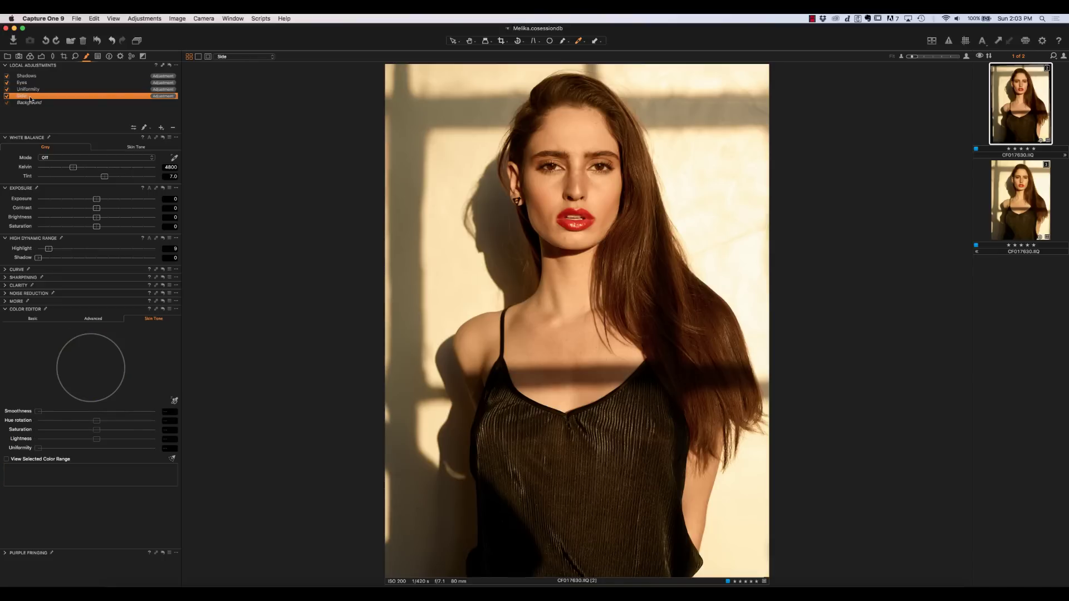
key(m)
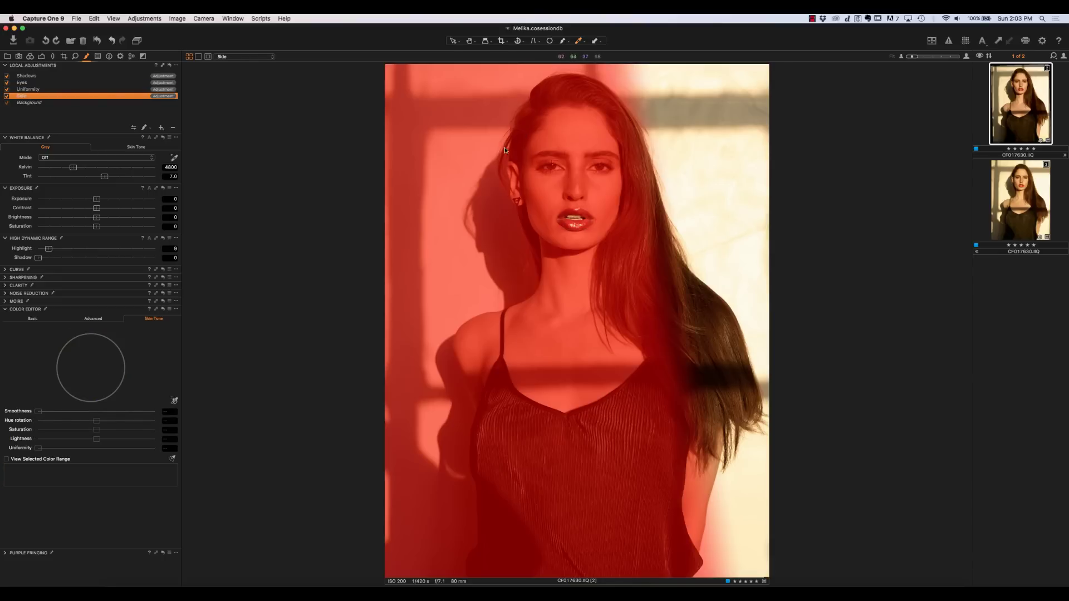
Hide the Side layer's mask, compare the portrait with that layer off and on, and check the 16-bit PSD process recipe.
key(m)
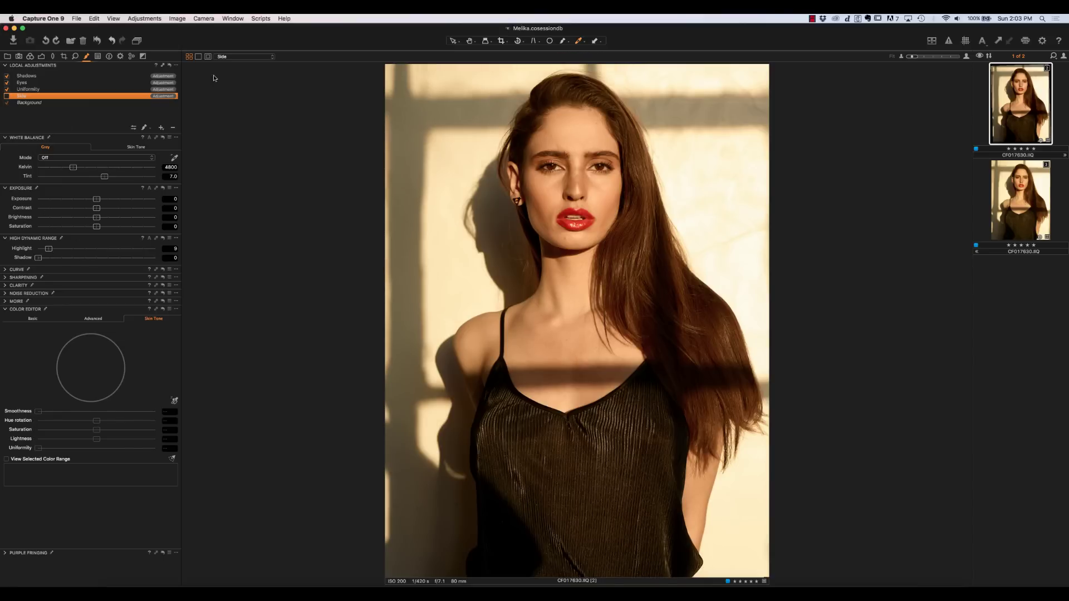
click(7, 96)
click(121, 57)
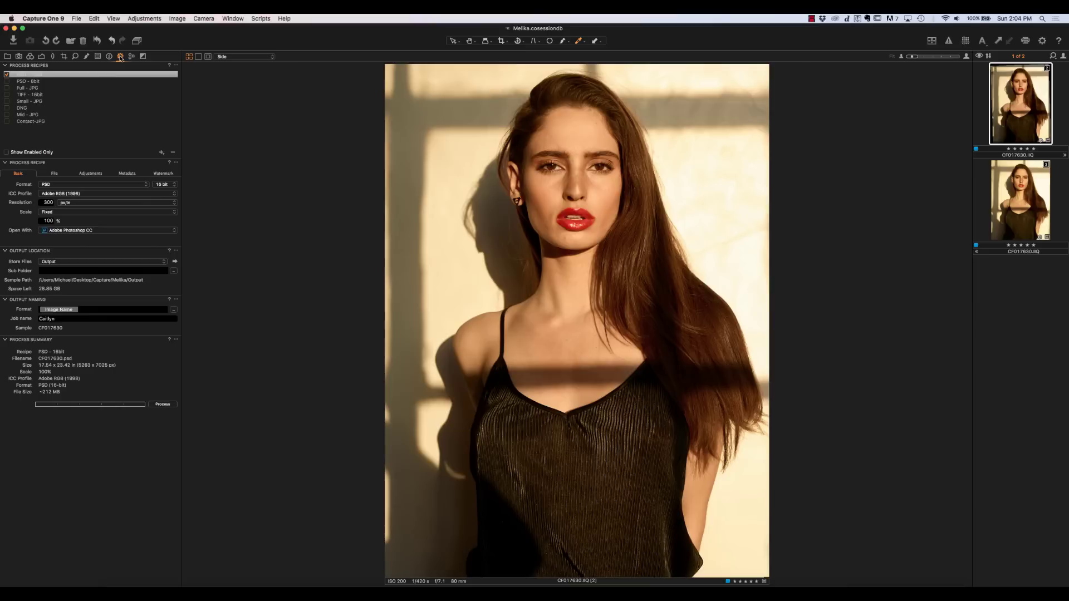
click(42, 56)
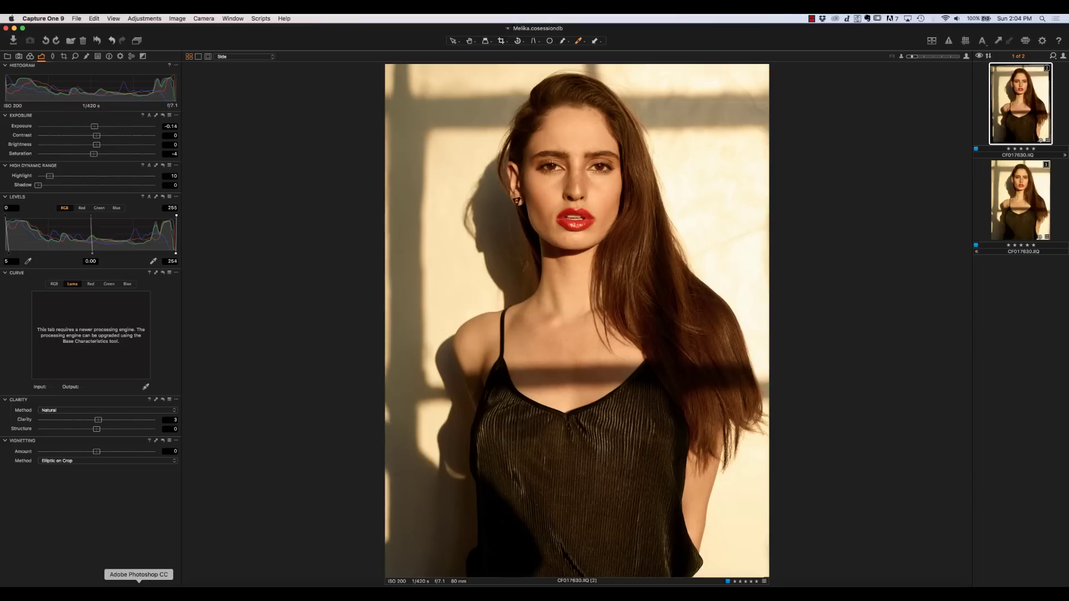
Switch to Adobe Photoshop and look over the retouched portrait in CF017630.psd, up close and as a whole.
click(139, 586)
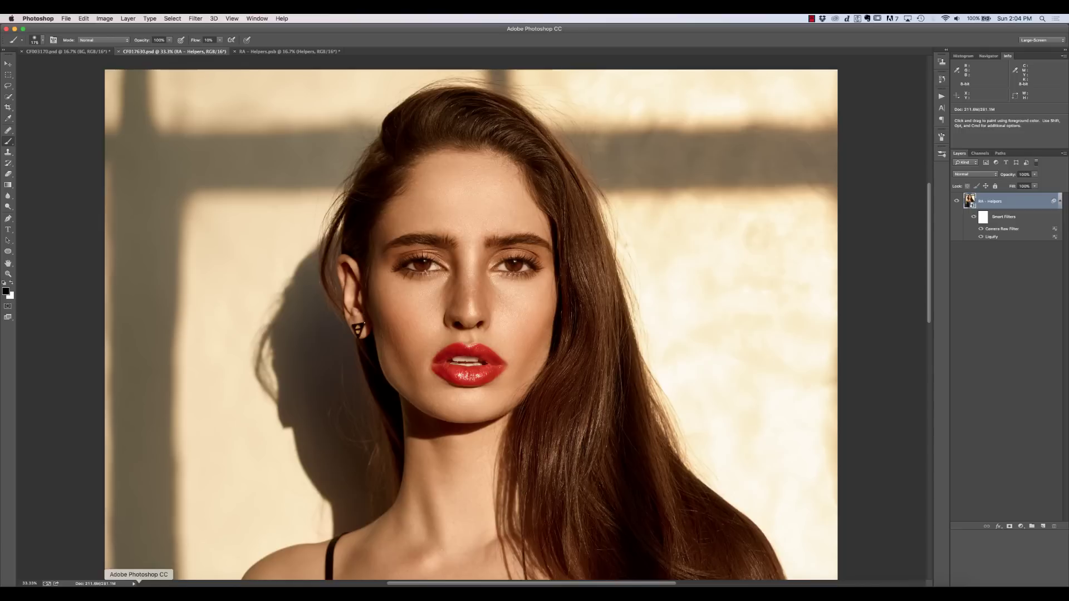
scroll(456, 308, down, 4)
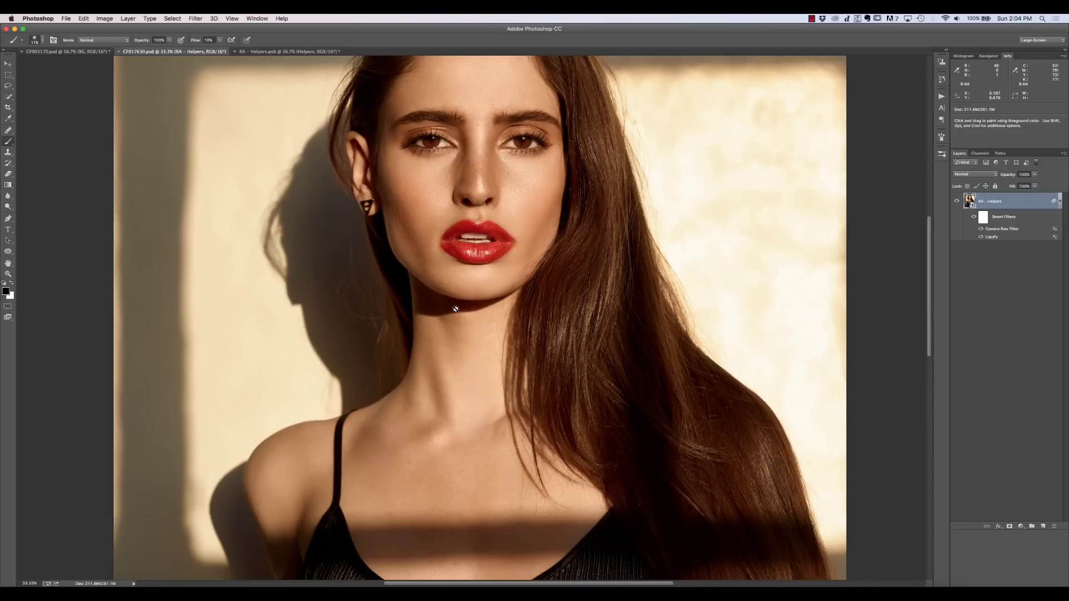
key(super+0)
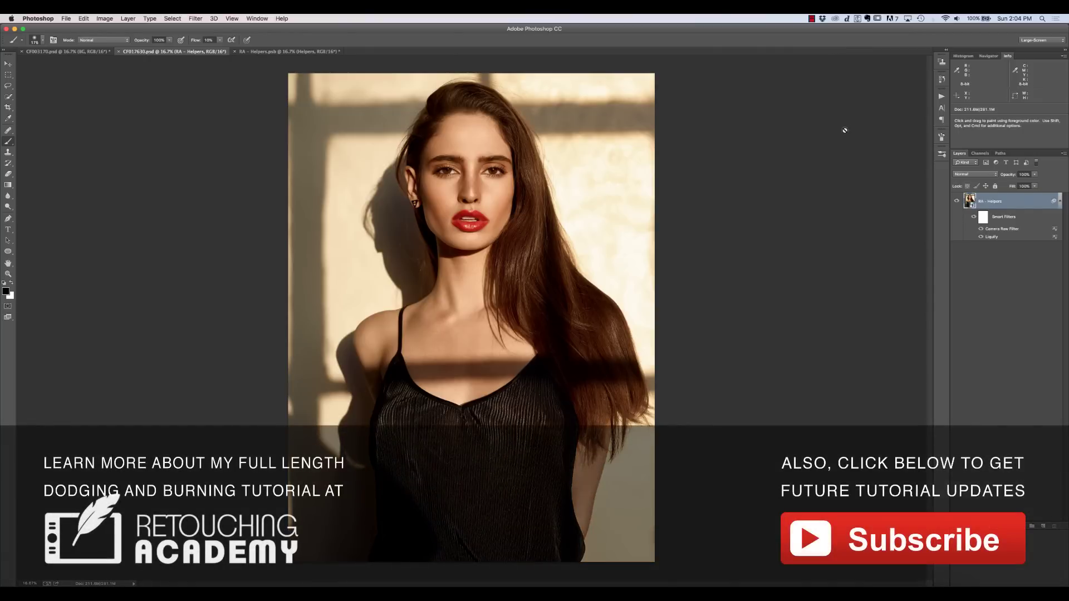
In the RA - Helpers.psb document, compare the retouch with the original and leave only the Background layer visible.
click(295, 53)
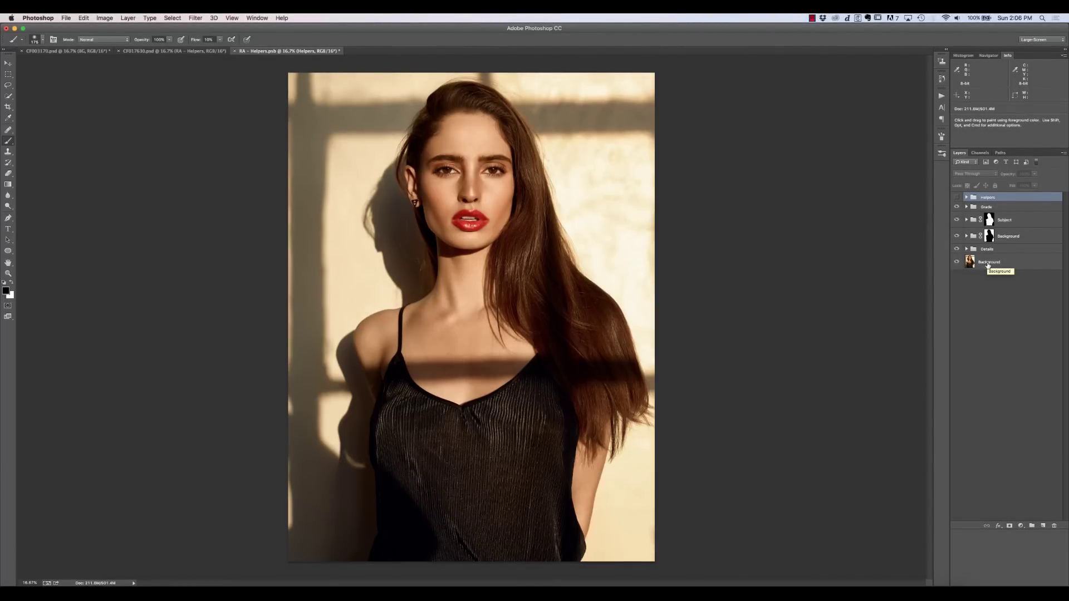
alt+click(957, 263)
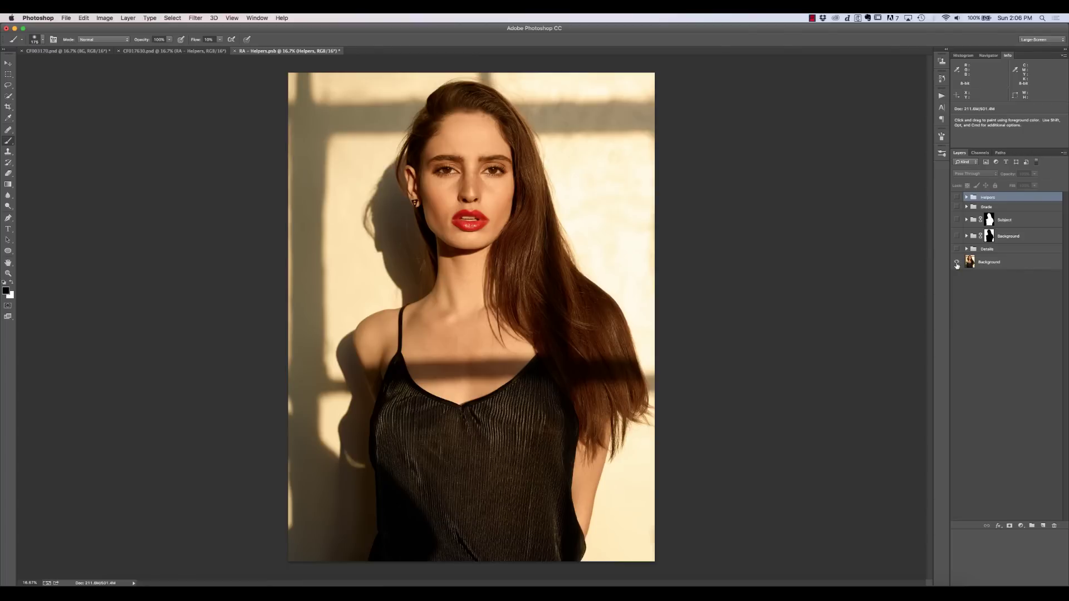
alt+click(956, 263)
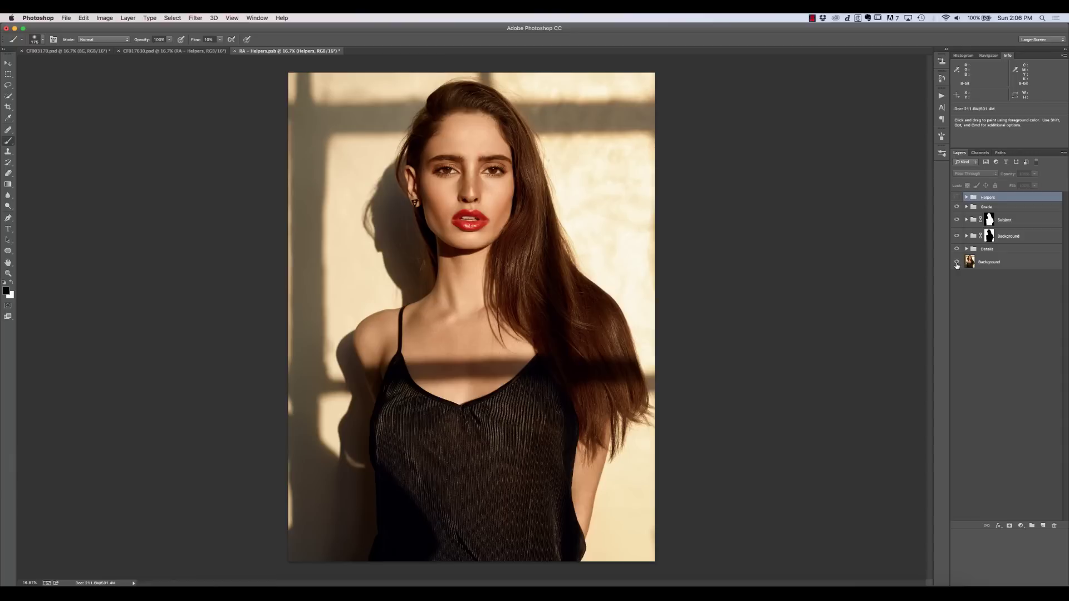
alt+click(956, 263)
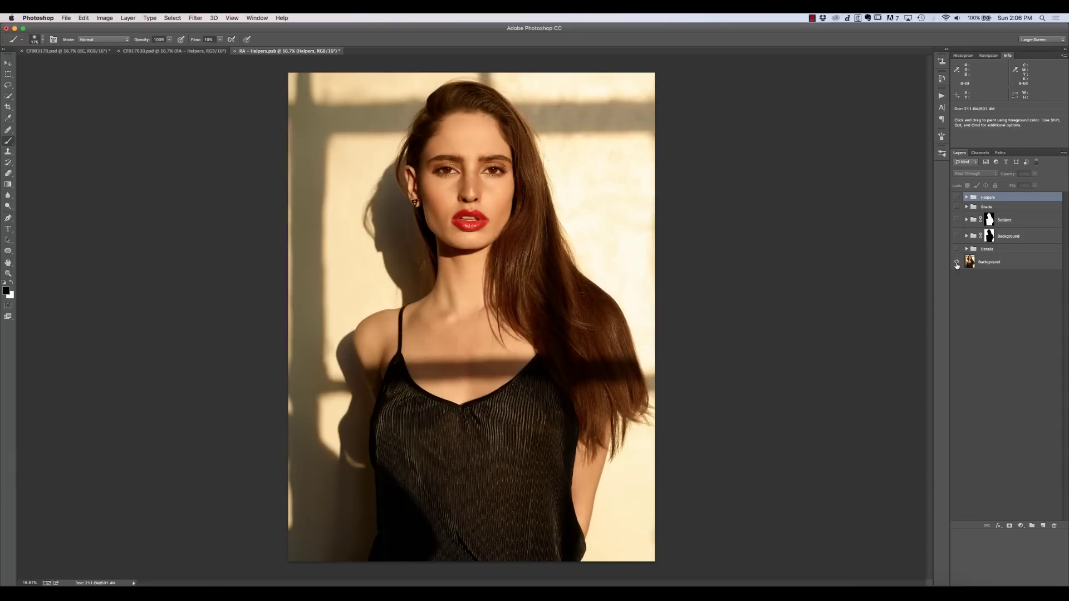
Add an empty layer named Heal directly above the Background layer.
click(996, 263)
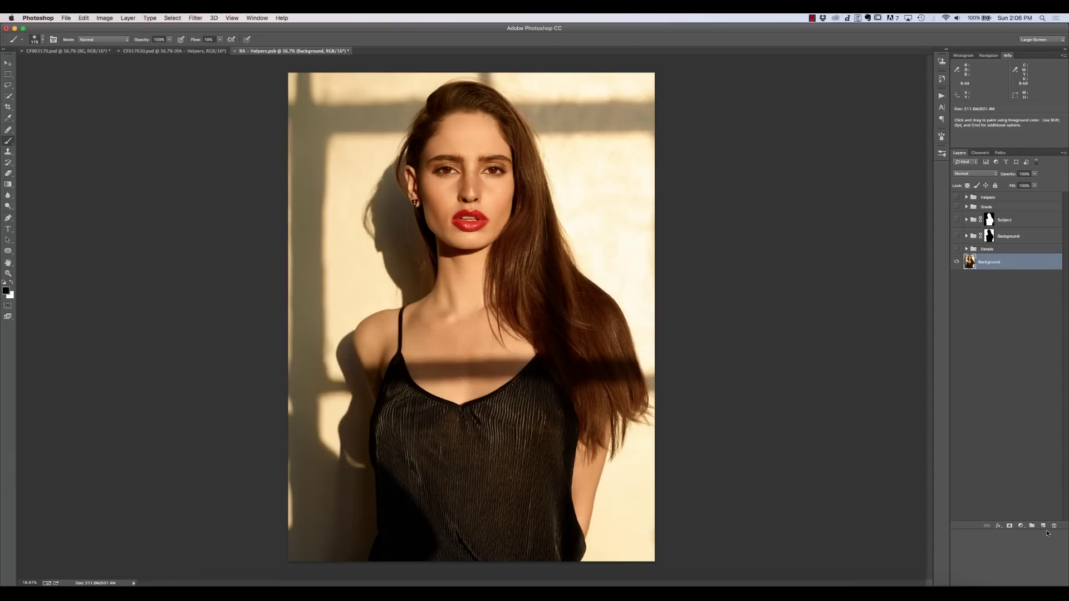
click(1044, 527)
double_click(982, 261)
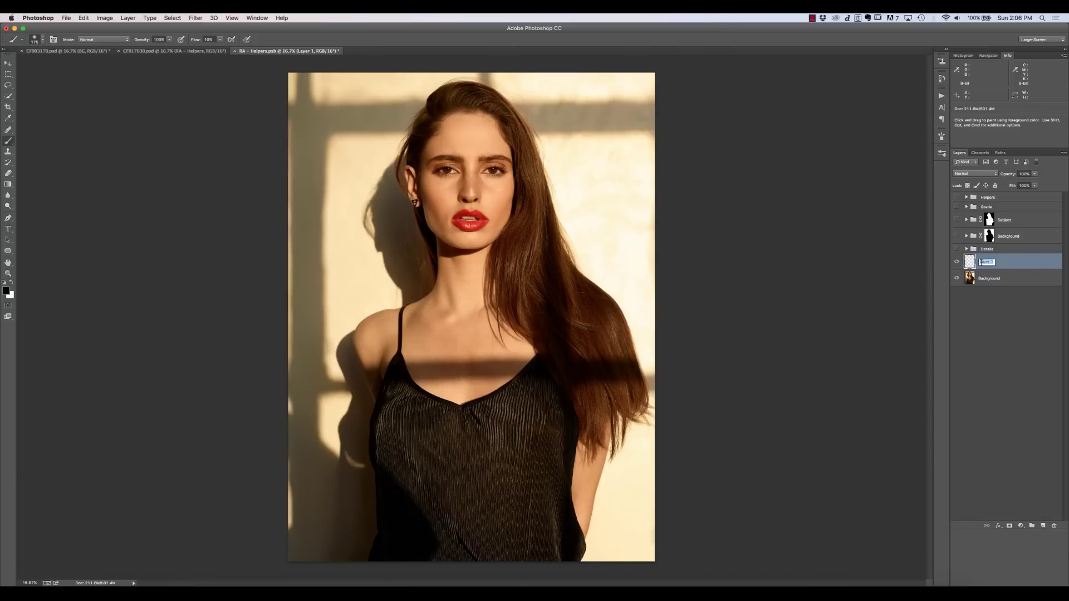
text(Heal)
key(Return)
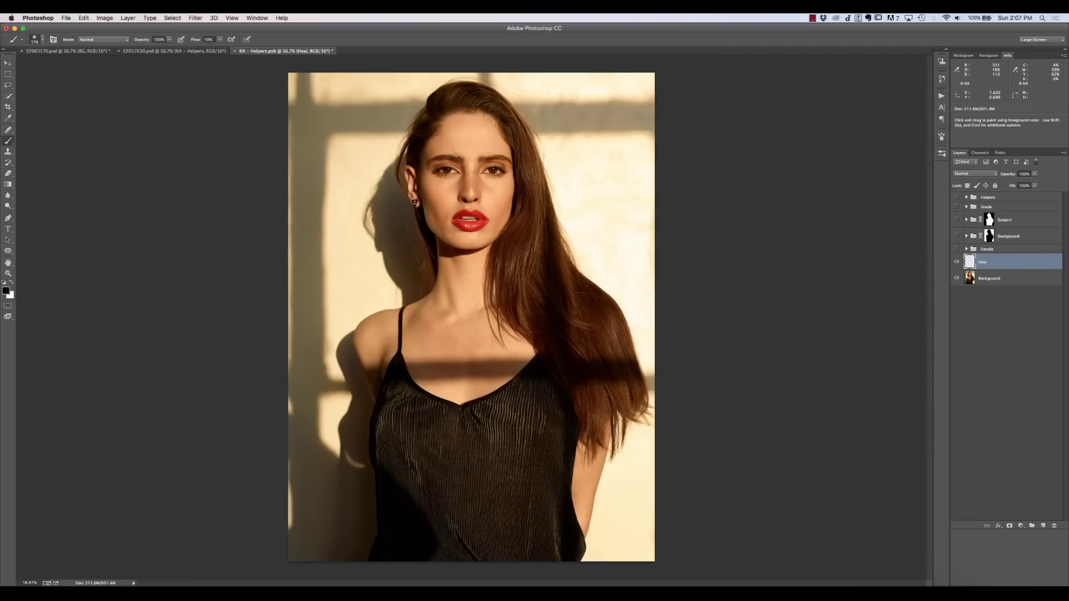
Examine the unretouched face, neck and hair up close and return to the whole portrait.
key(super+plus)
key(super+plus)
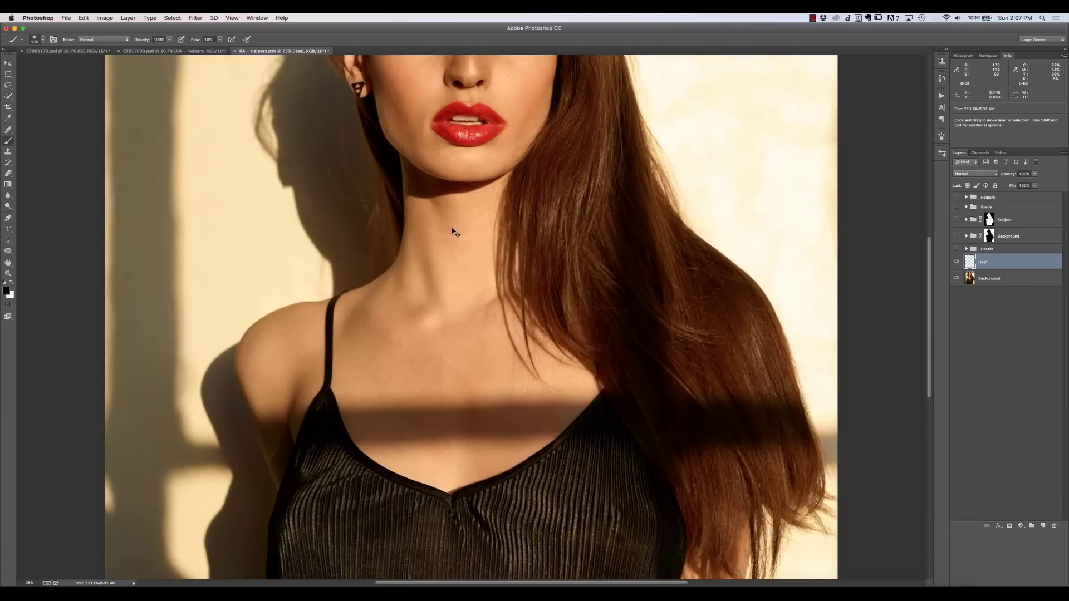
scroll(452, 228, up, 2)
scroll(451, 229, up, 5)
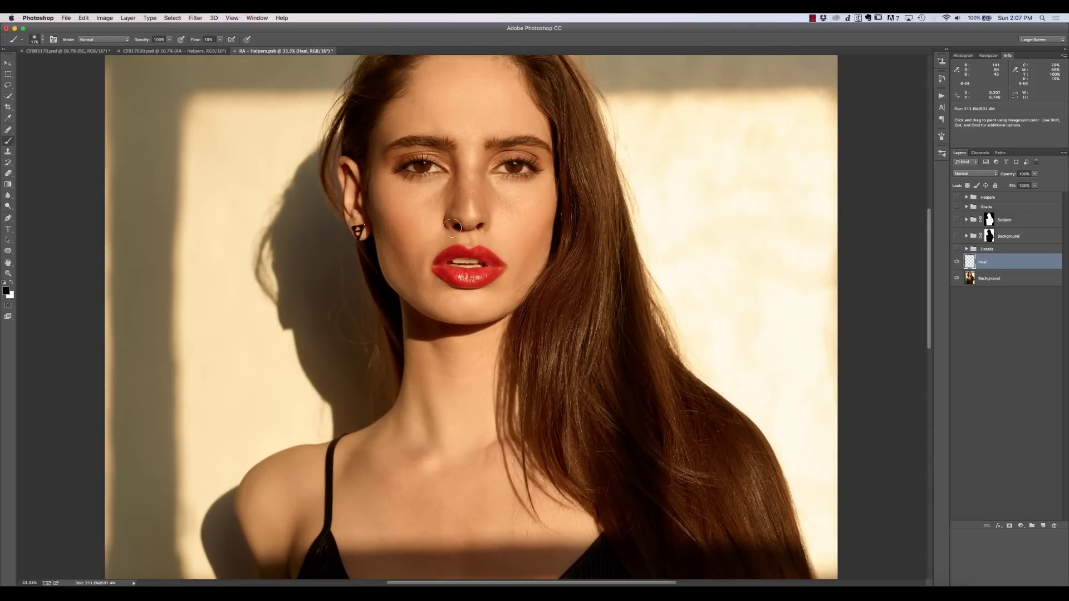
scroll(467, 231, up, 2)
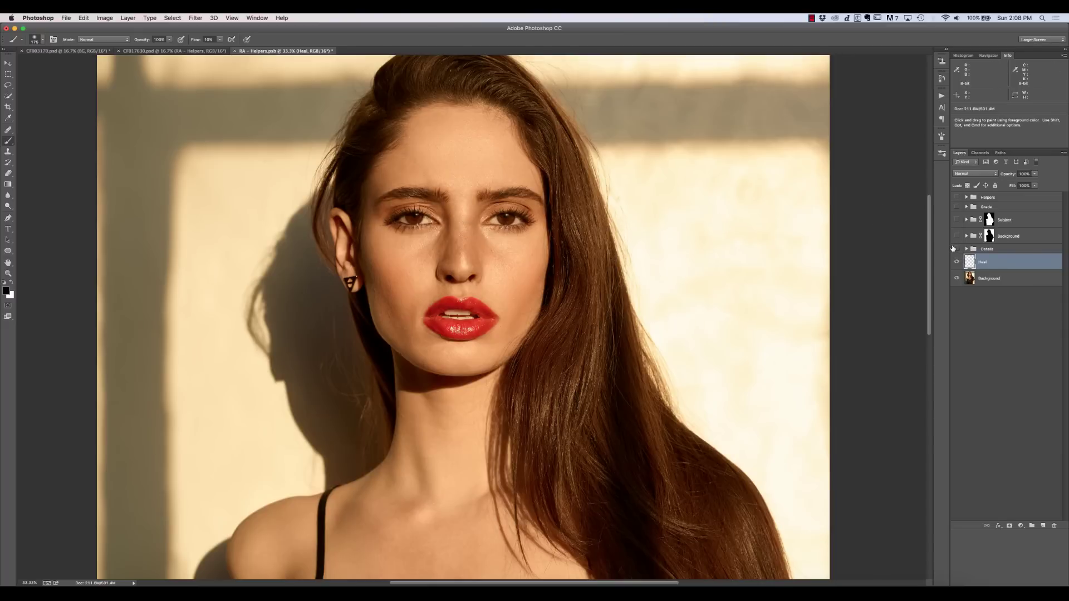
key(super+minus)
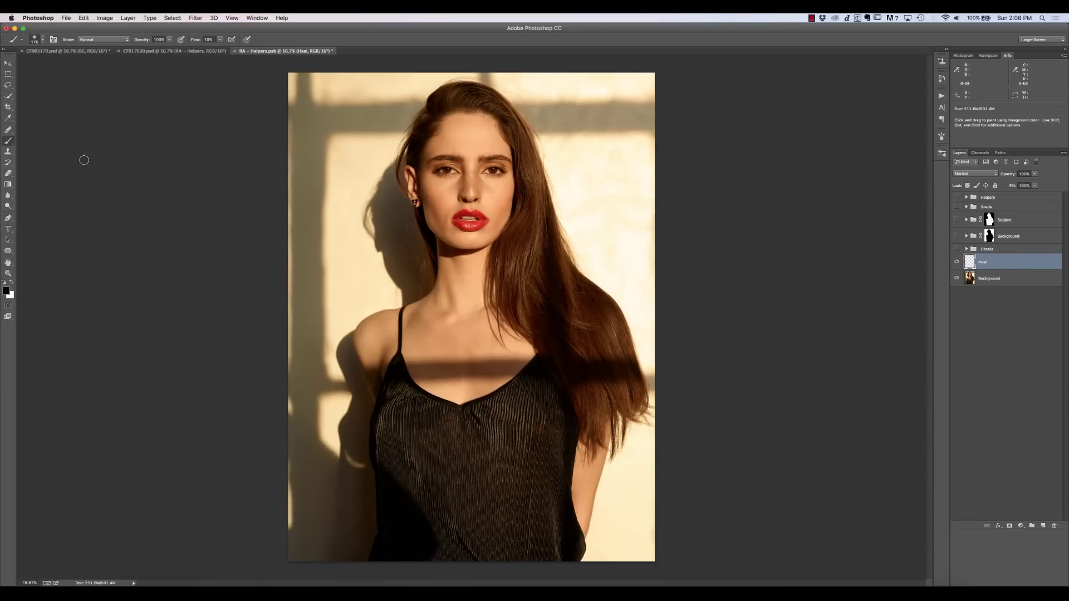
Activate the Quick Selection tool, make the Background group visible and compare the portrait with its Curves adjustment off and on.
click(8, 96)
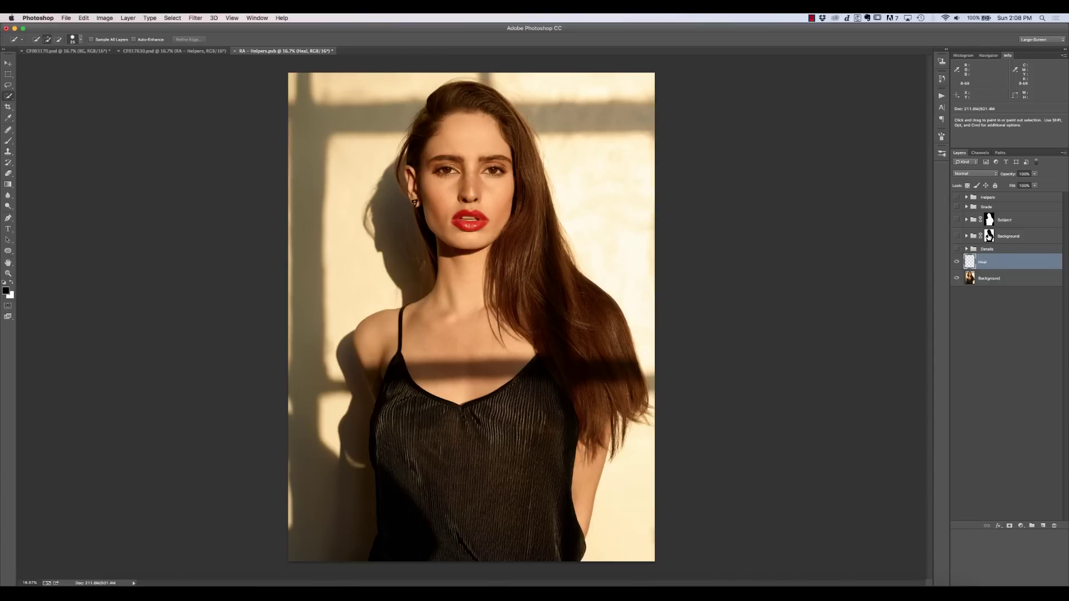
click(967, 236)
click(957, 253)
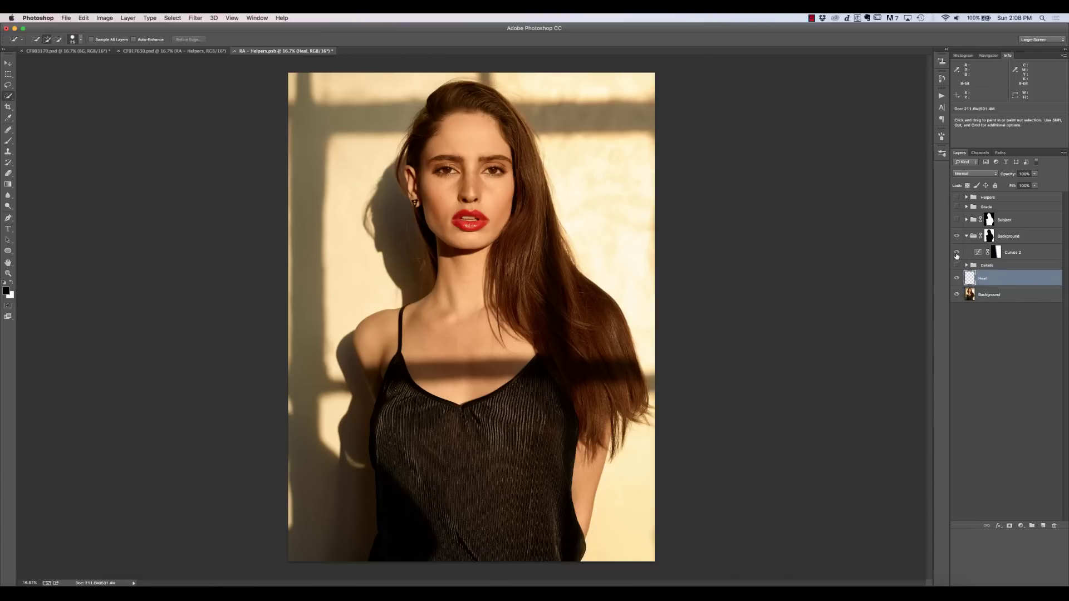
click(956, 254)
click(956, 254)
click(957, 254)
click(957, 254)
click(966, 237)
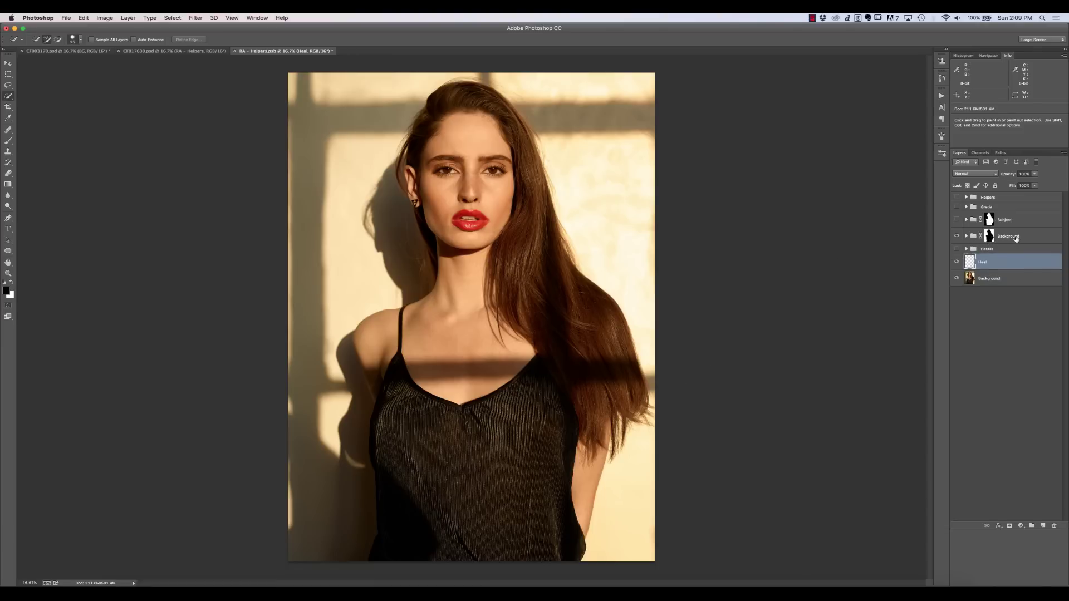
Make the Subject group visible and expand its RA - Dodge and Burn group to a compact list of subgroups.
click(967, 220)
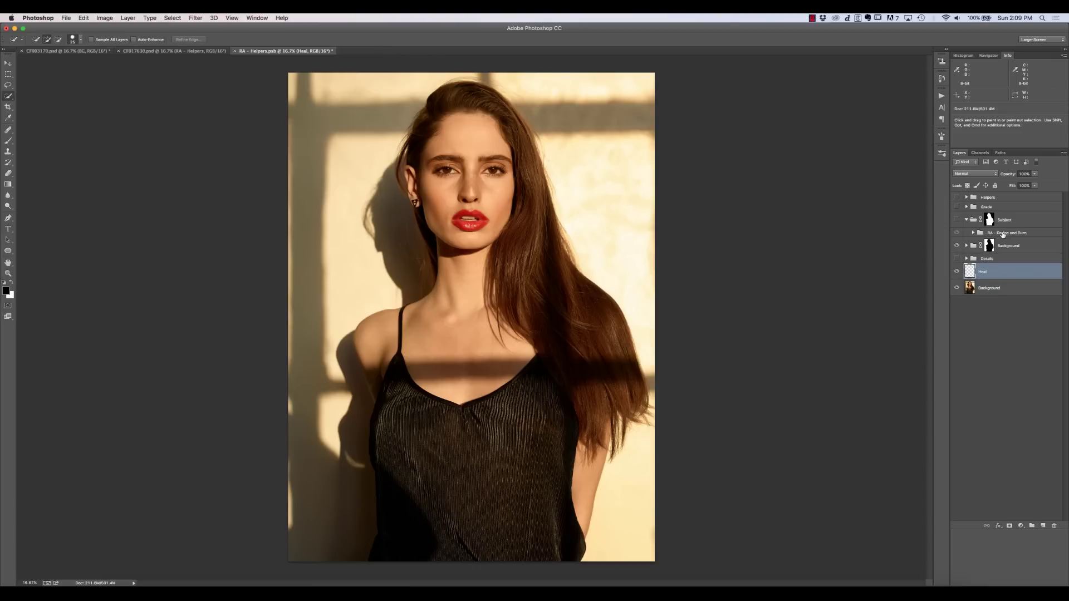
click(957, 220)
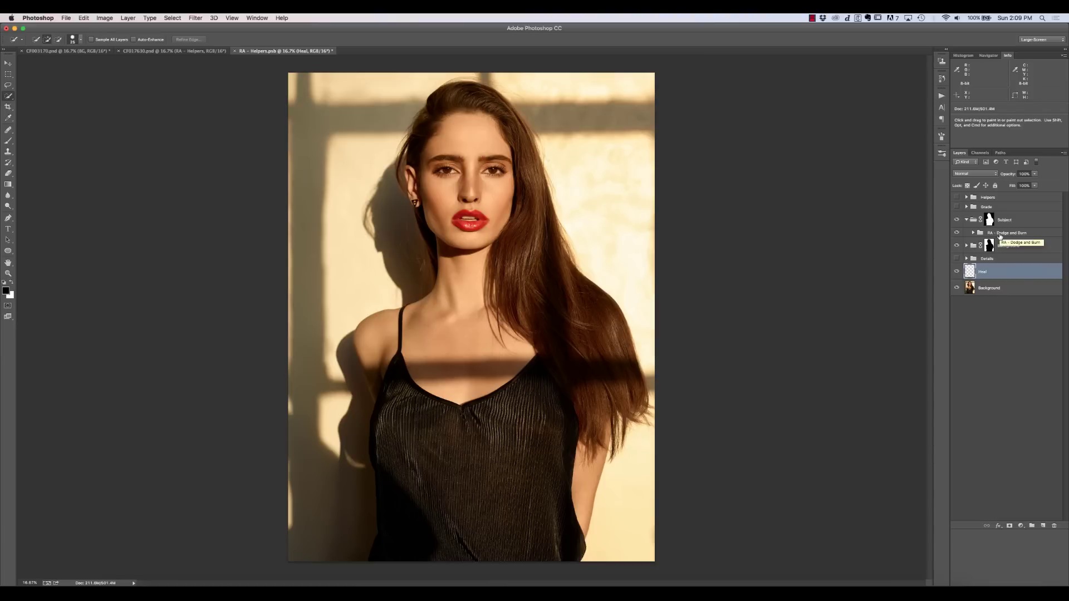
click(974, 233)
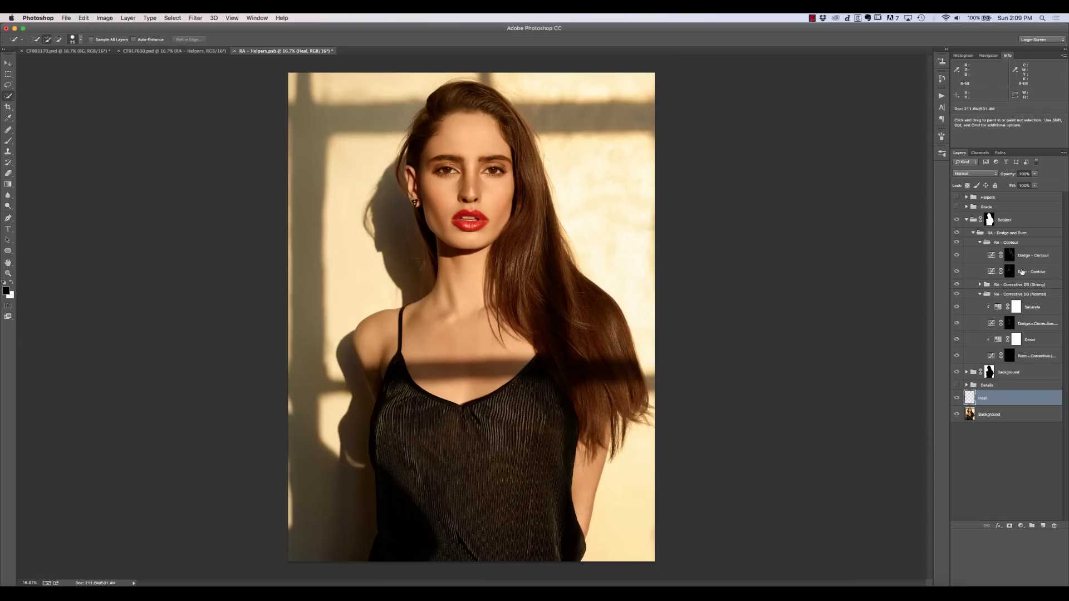
click(981, 244)
click(980, 263)
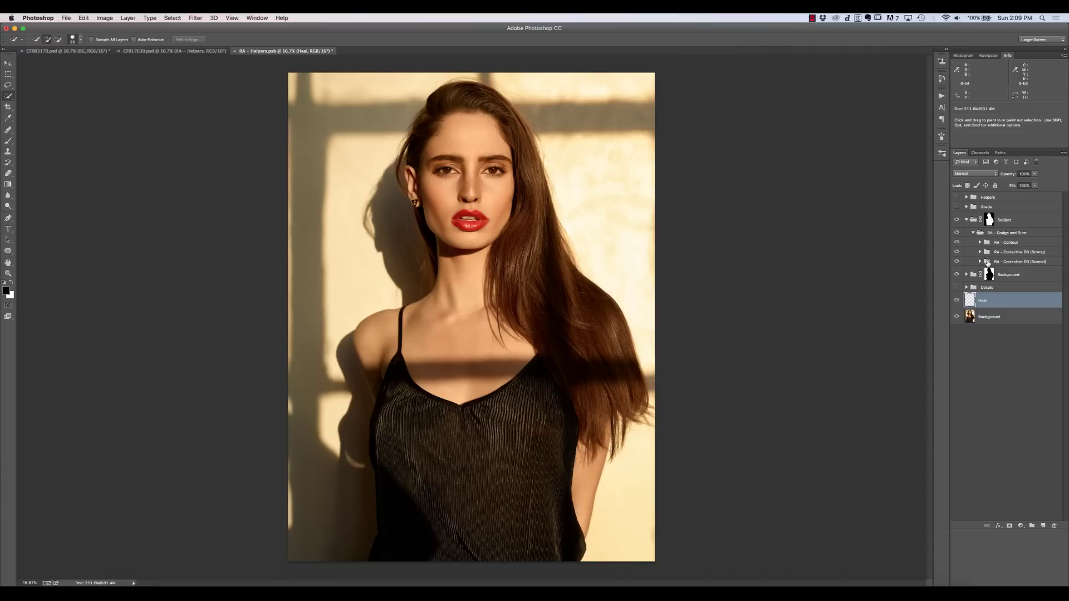
Examine the dodge and burn layer masks in the RA - Corrective DB (Normal) group.
click(980, 261)
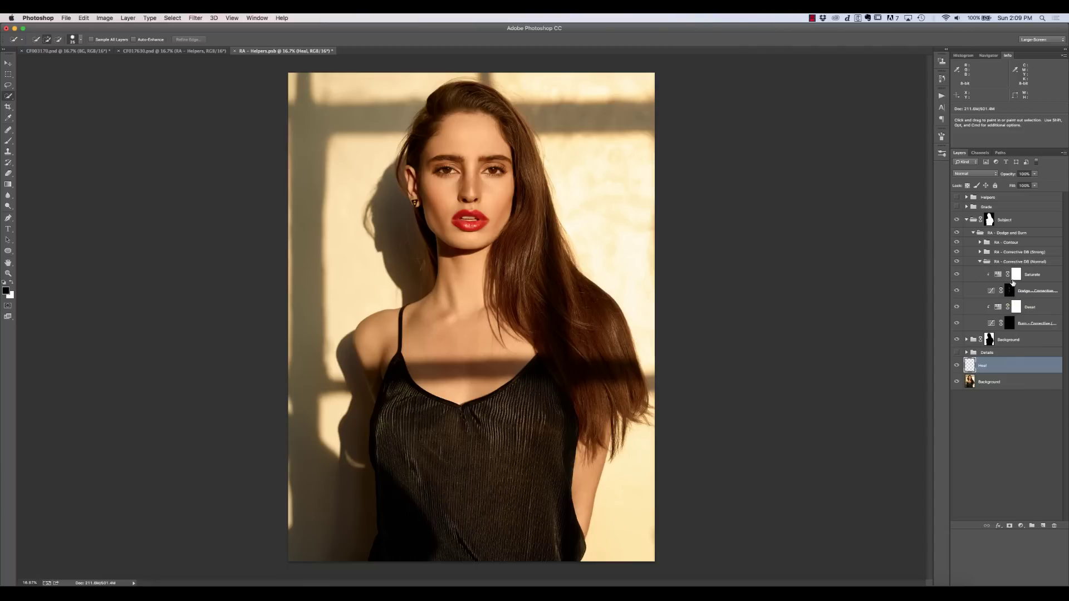
click(1009, 290)
alt+click(1009, 290)
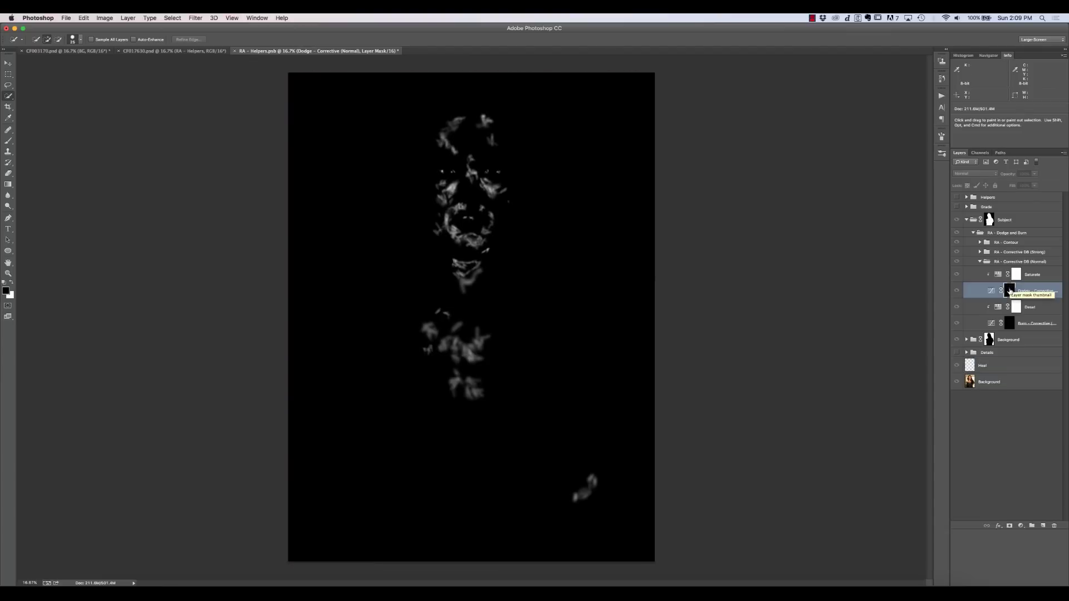
alt+click(1009, 290)
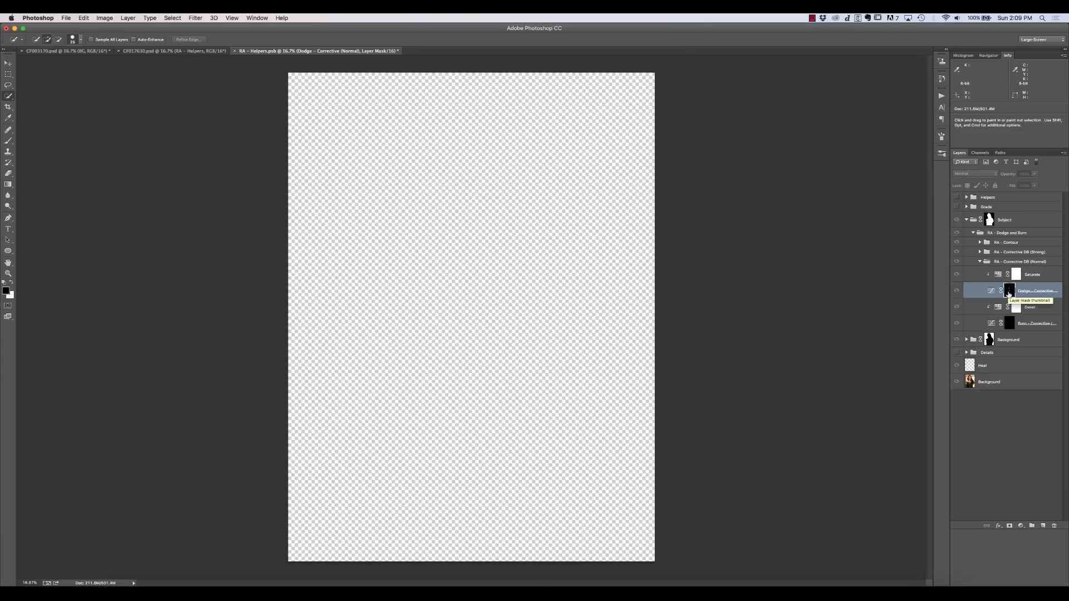
alt+click(1006, 324)
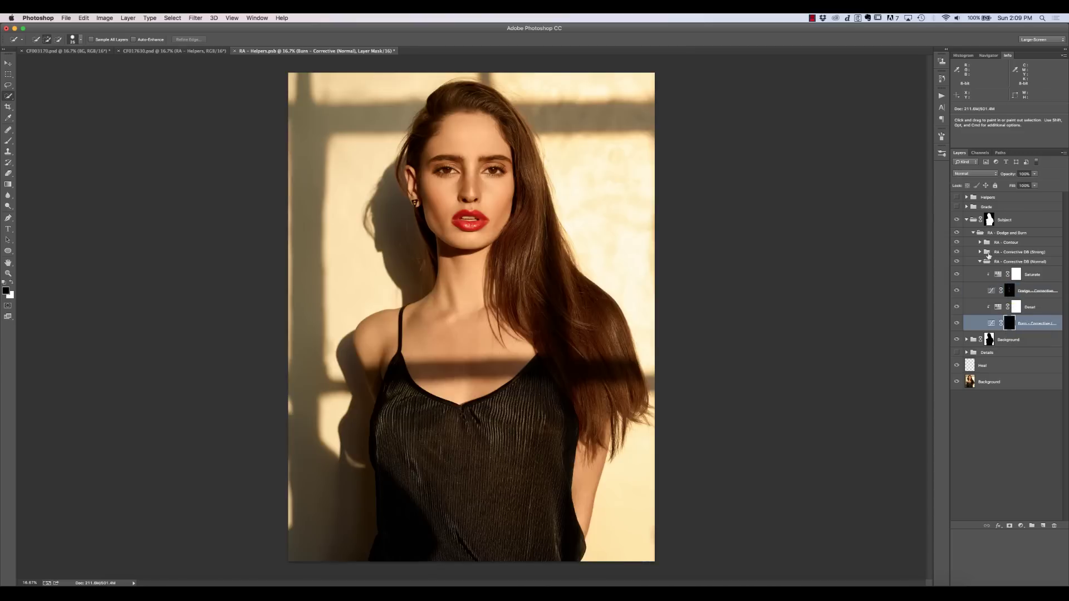
Examine the dodge layer mask in the RA - Corrective DB (Strong) group and collapse that group.
click(980, 251)
alt+click(1008, 283)
alt+click(1008, 283)
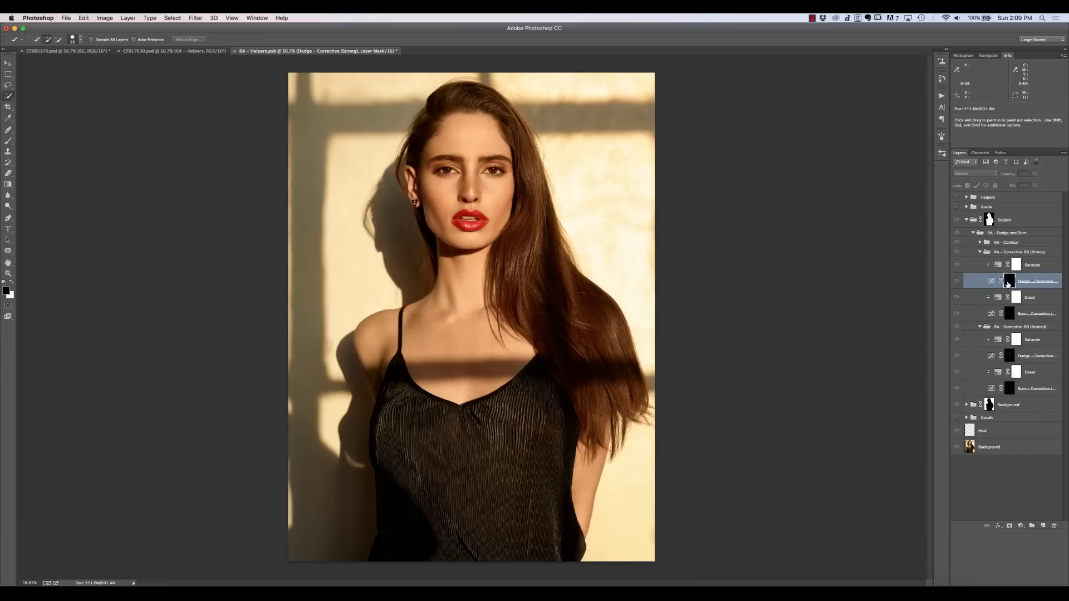
click(980, 252)
Look over the layers in the RA - Contour and RA - Corrective DB (Normal) groups, collapse both groups and select the Heal layer.
click(980, 242)
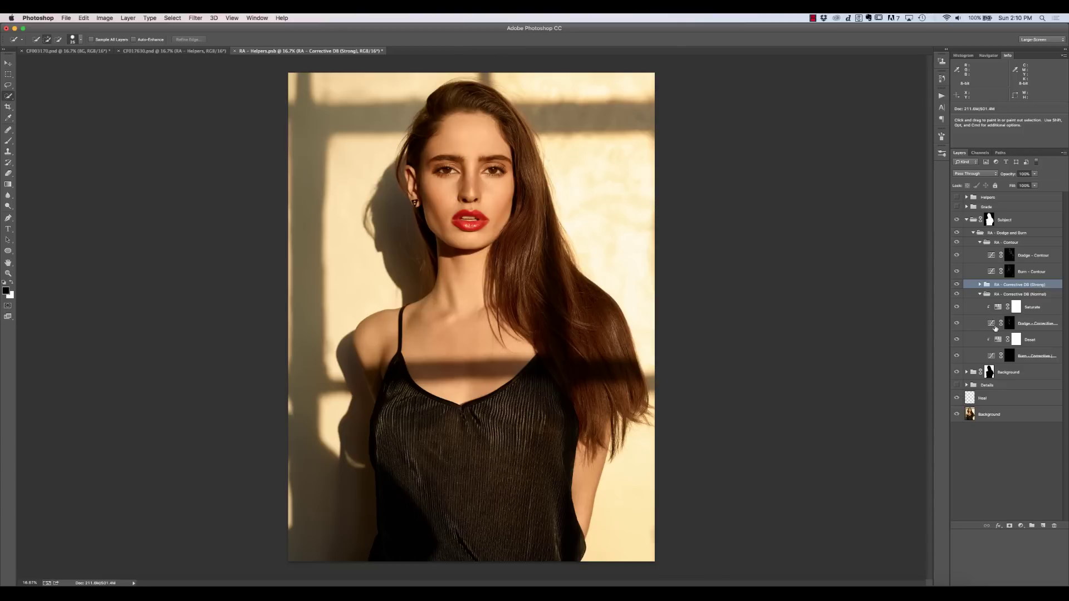
click(1038, 308)
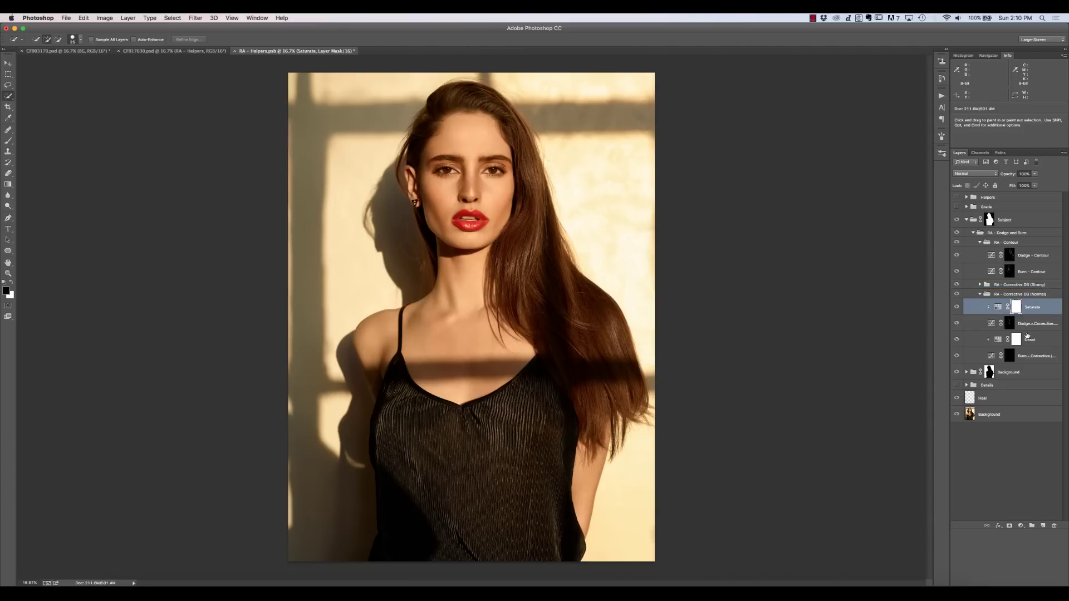
click(981, 295)
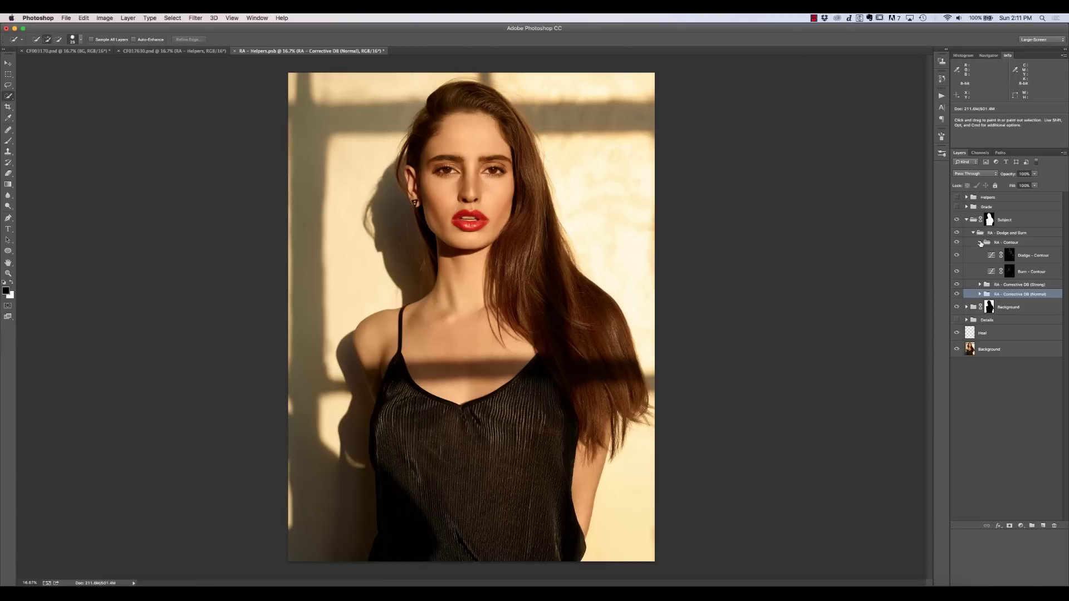
click(981, 244)
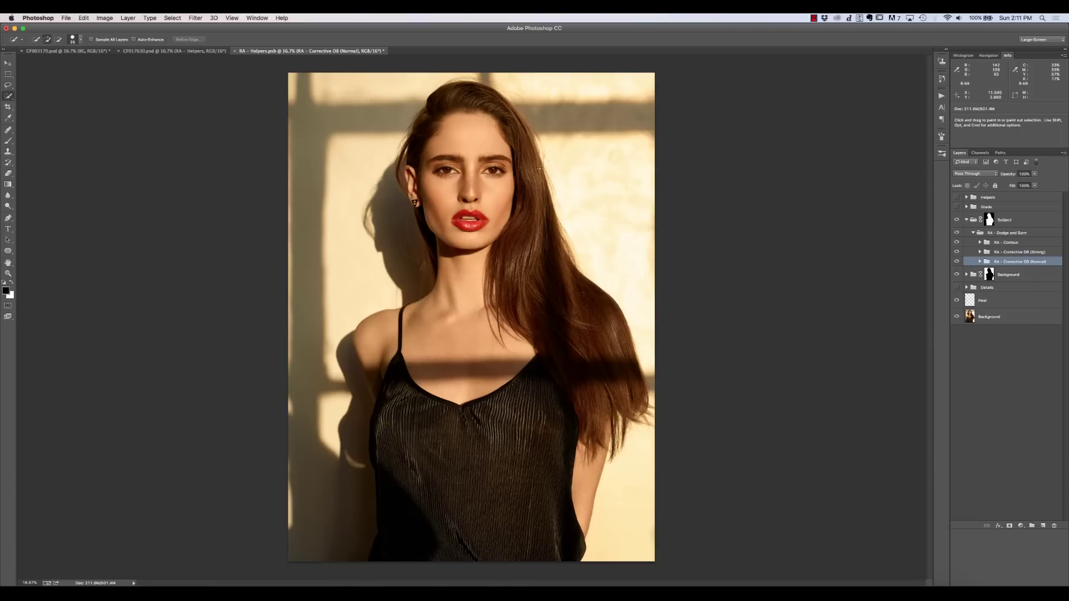
click(974, 320)
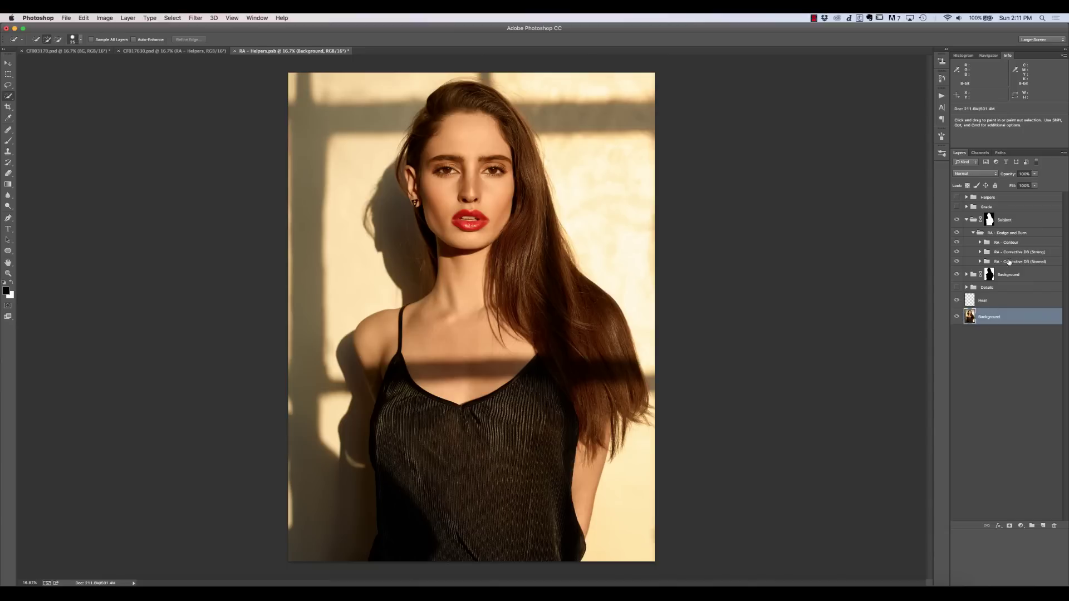
click(999, 304)
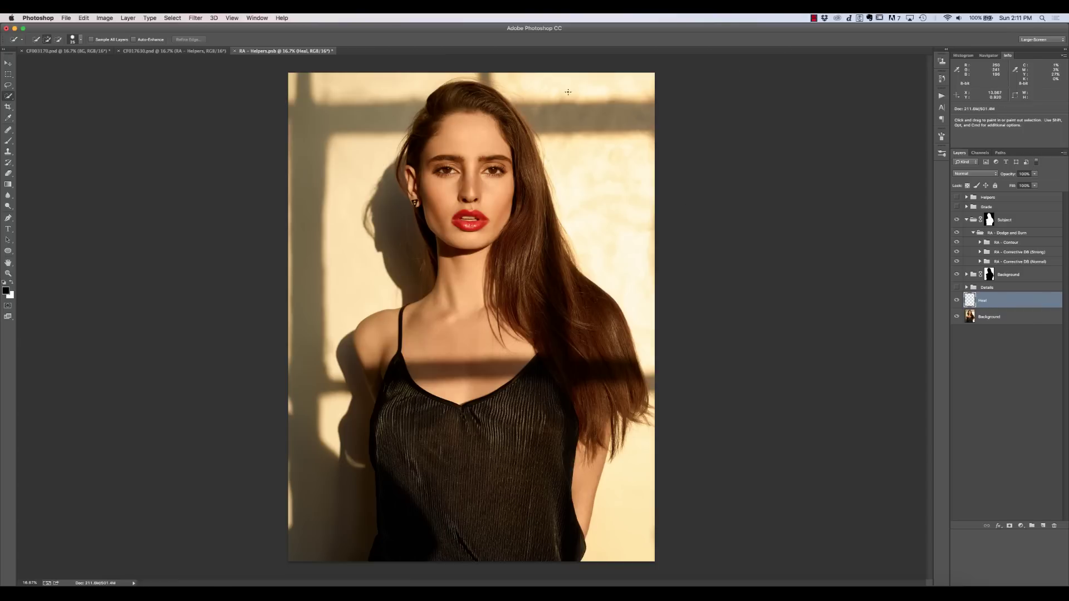
Switch to the Clone Stamp tool and look over the adjustment layers inside the Details group.
key(s)
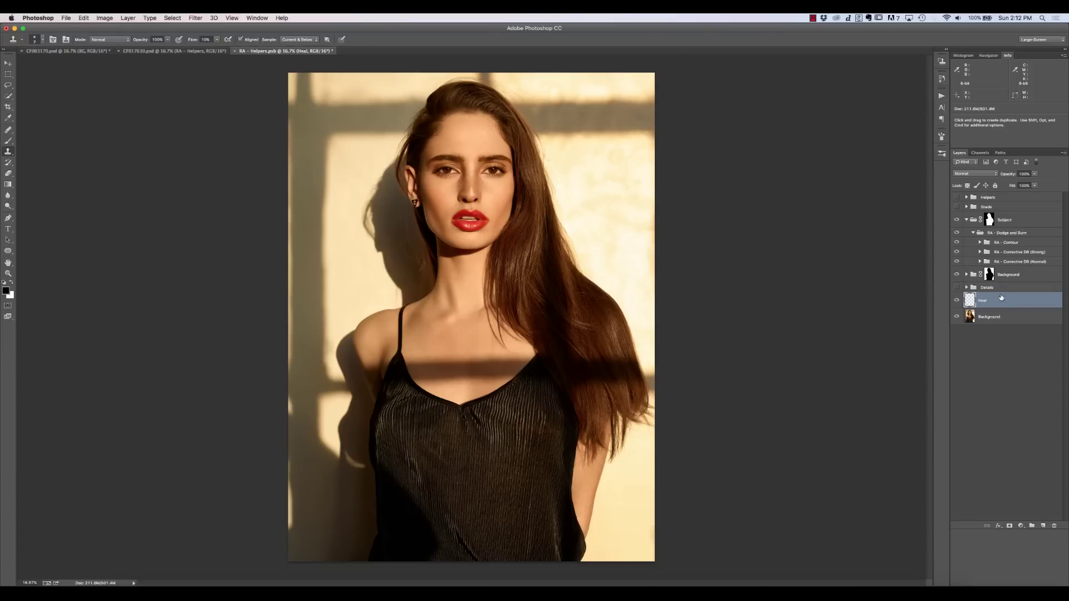
click(967, 287)
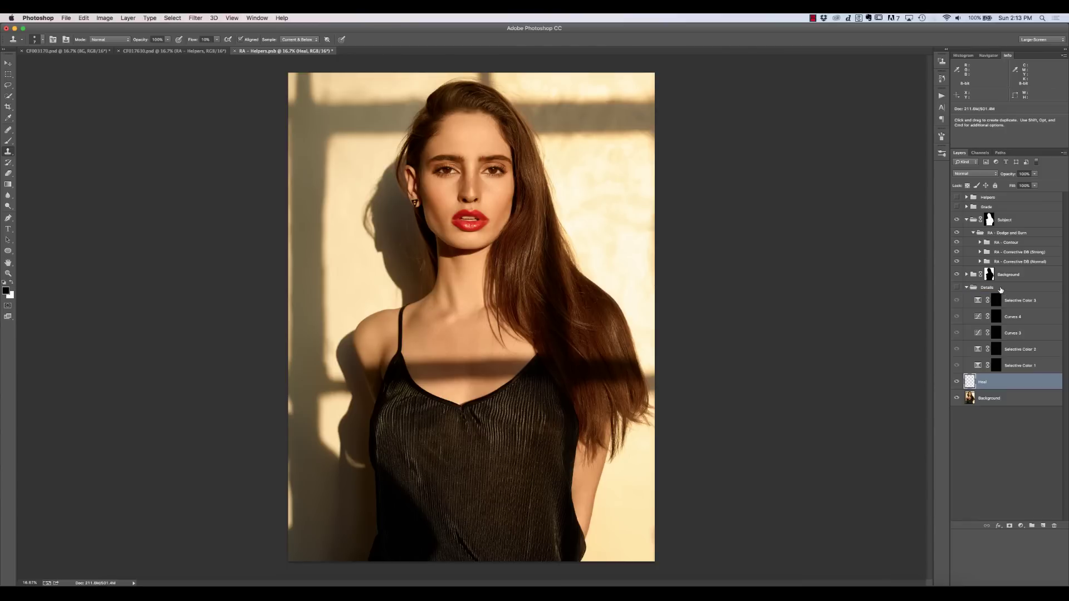
click(968, 287)
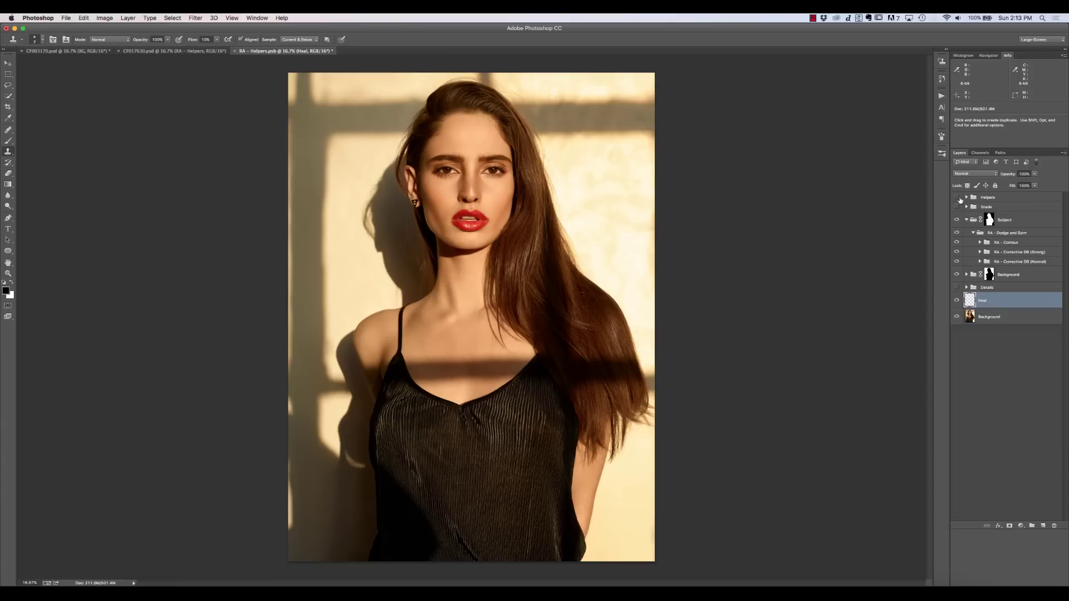
Show the Helpers group and compare the image with only RA - Corrective DB (Normal) switched on and off among the dodge and burn subgroups.
click(957, 198)
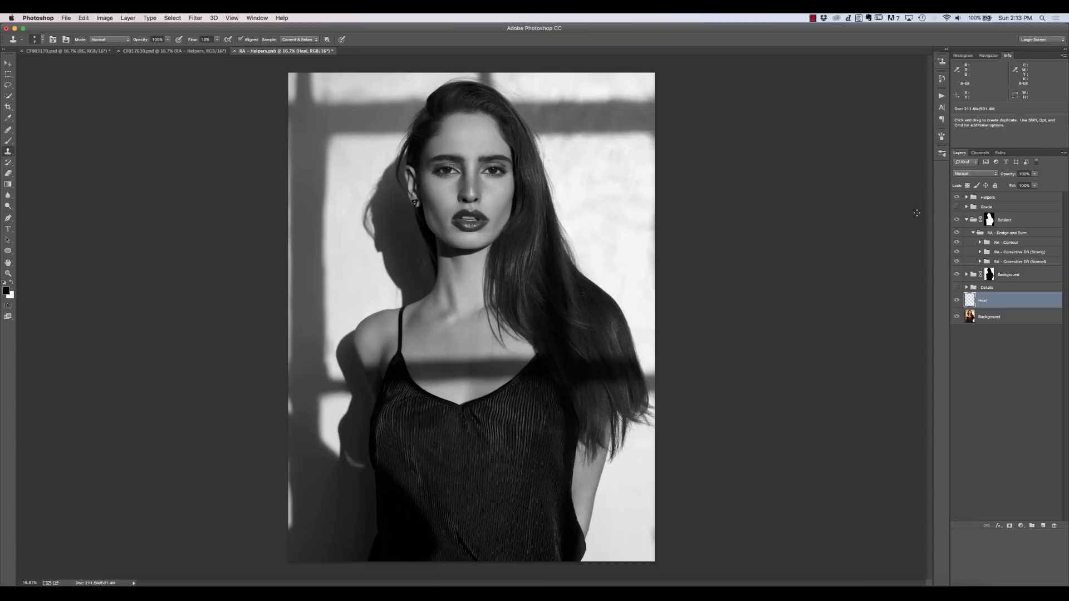
drag(957, 262, 958, 245)
click(957, 262)
click(957, 263)
Examine the dodge layer mask in the RA - Corrective DB (Normal) group and collapse that group.
click(980, 262)
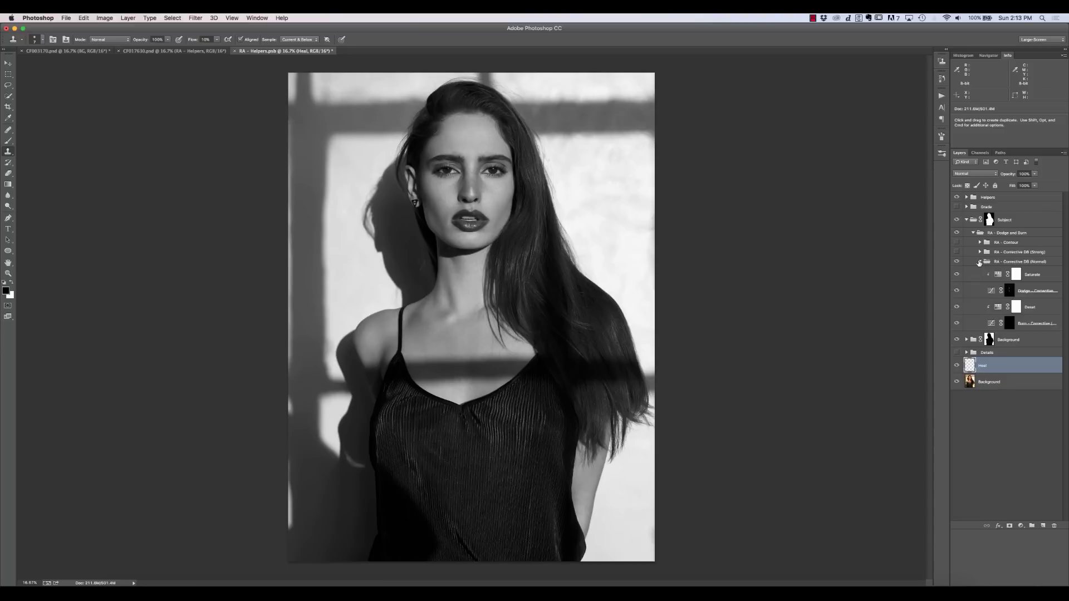
alt+click(1008, 291)
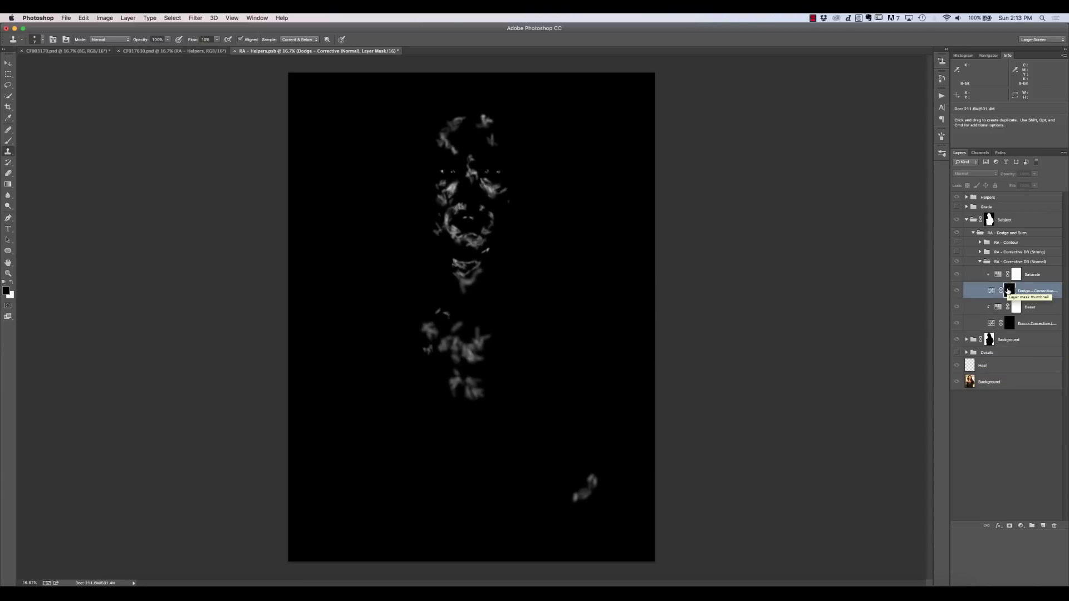
alt+click(1008, 290)
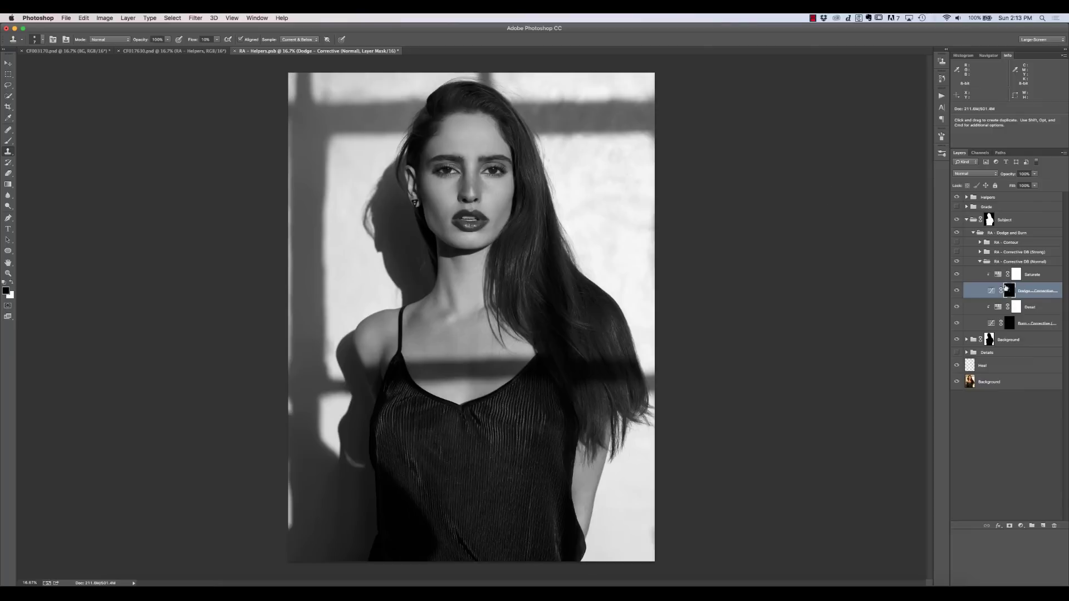
click(980, 262)
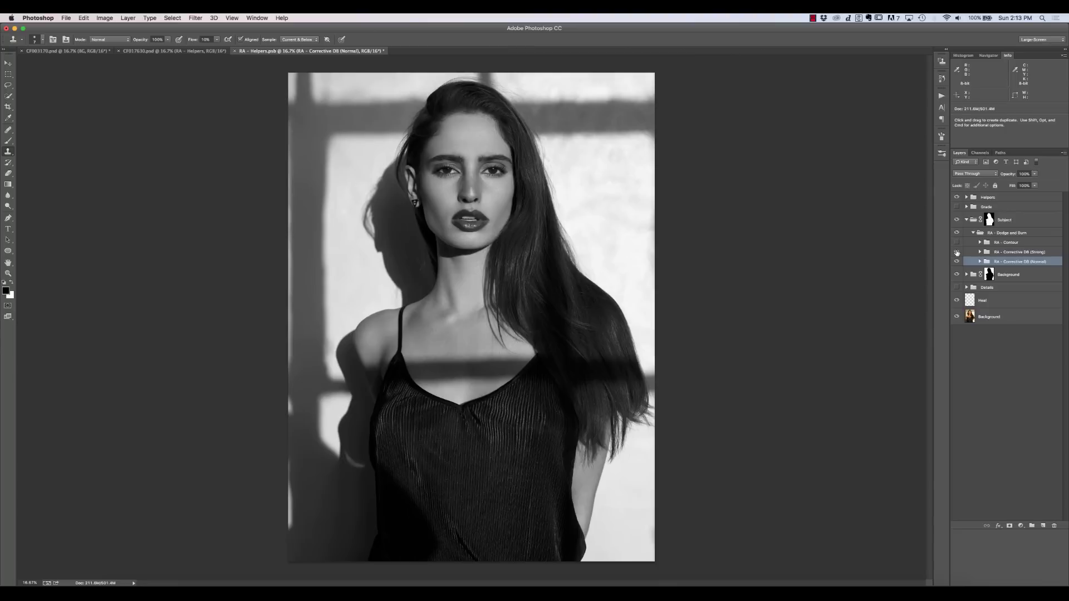
Compare the image with and without the RA - Corrective DB (Strong) group and collapse the RA - Dodge and Burn group.
click(1017, 254)
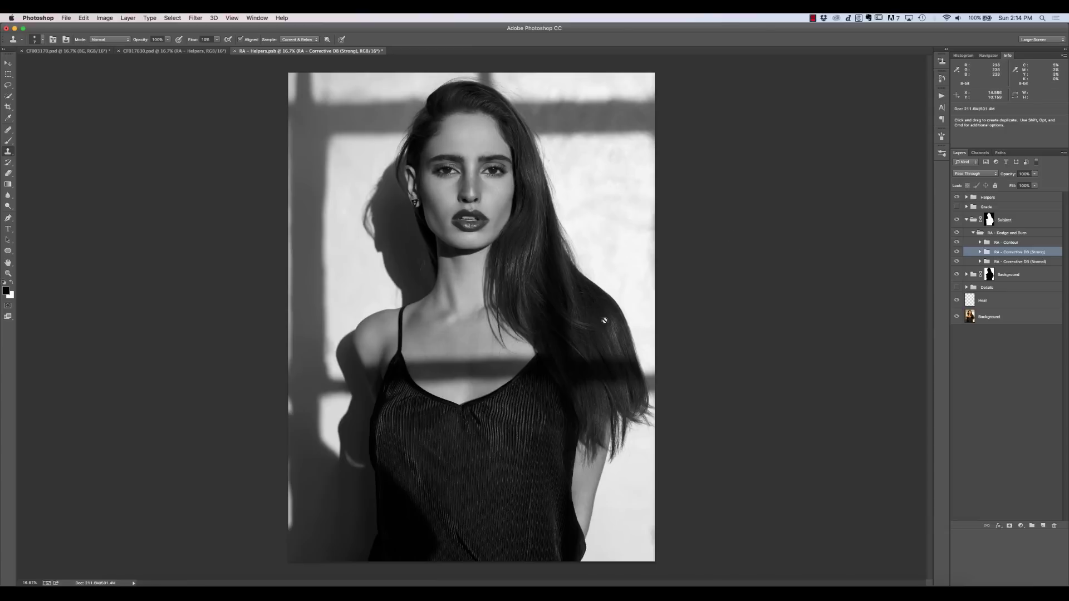
click(958, 251)
click(957, 251)
click(972, 234)
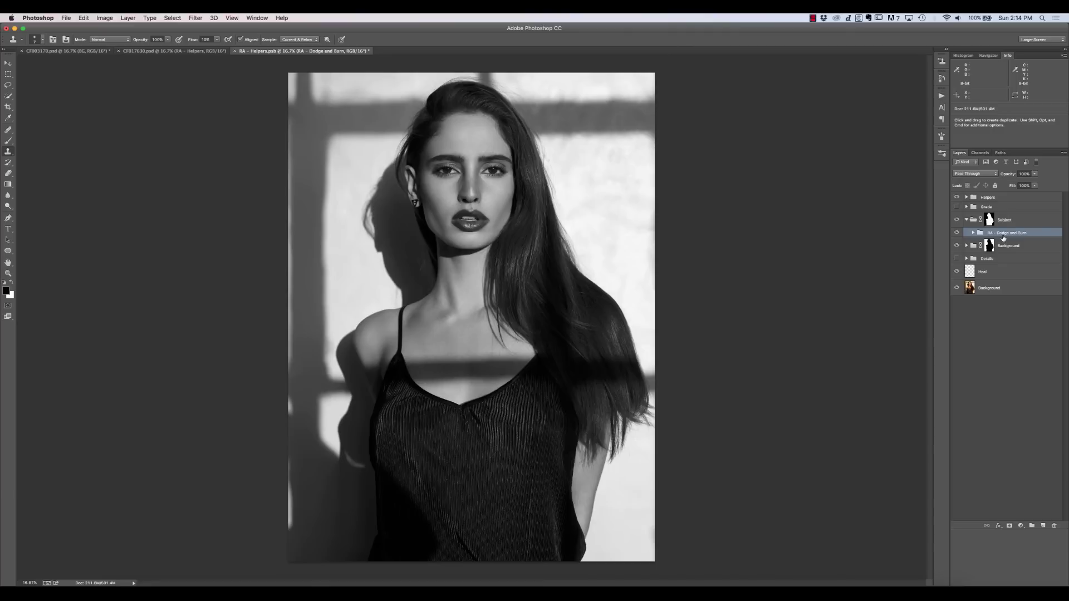
Compare the image with and without the Subject group in black and white, and hide the Helpers group.
click(957, 220)
click(958, 220)
click(957, 220)
click(957, 220)
click(957, 220)
click(956, 199)
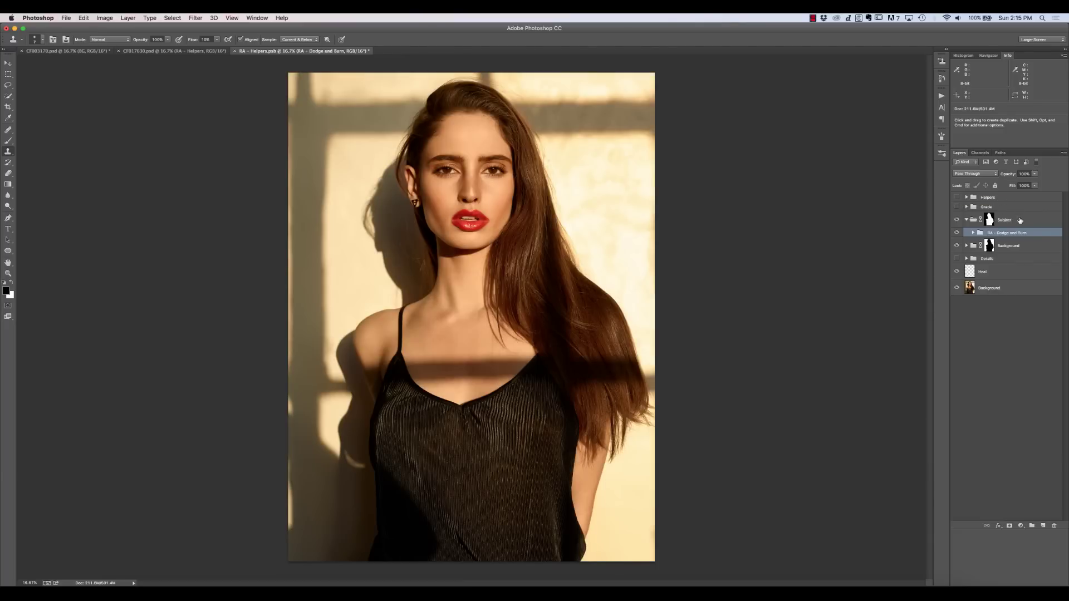
Create a new group named Local inside the Subject group, above RA - Dodge and Burn.
click(1020, 221)
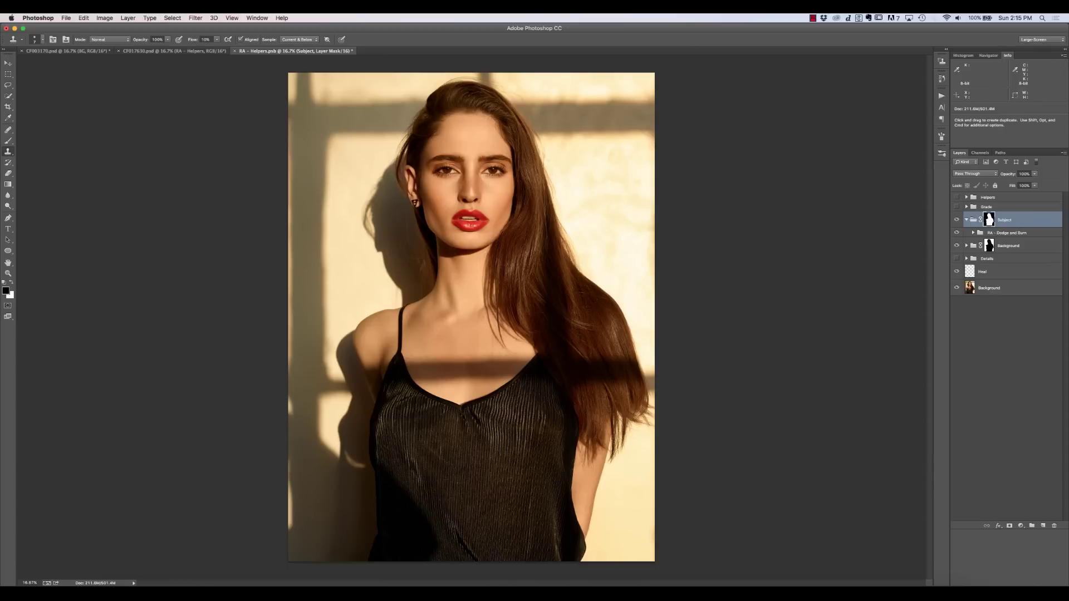
click(1031, 526)
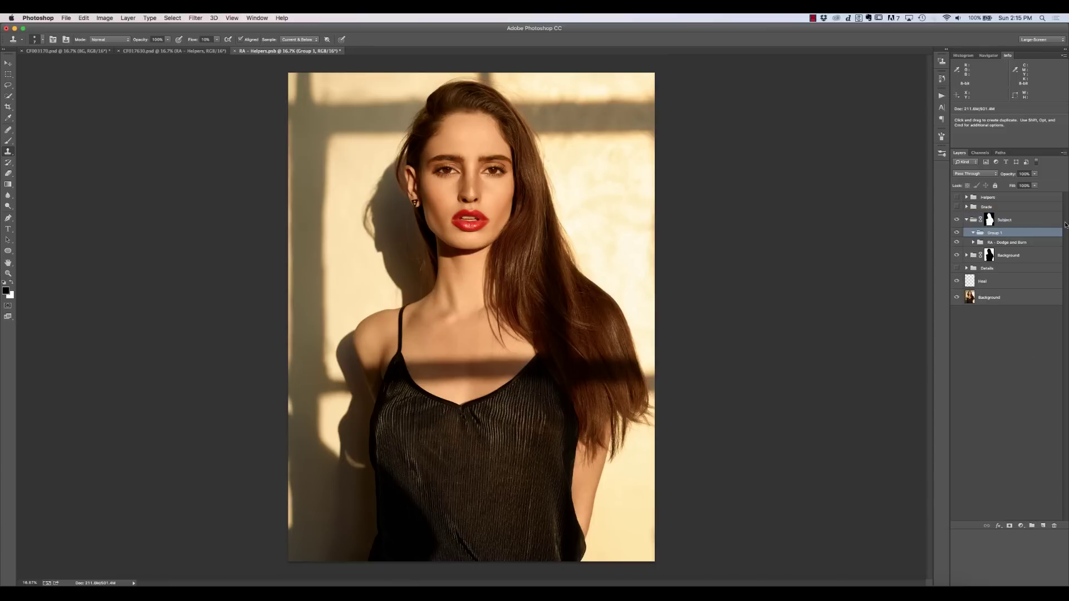
double_click(993, 235)
text(Local)
key(Return)
Lasso a selection around the neck and soften it in Quick Mask with an 85.4-pixel Gaussian Blur.
click(7, 86)
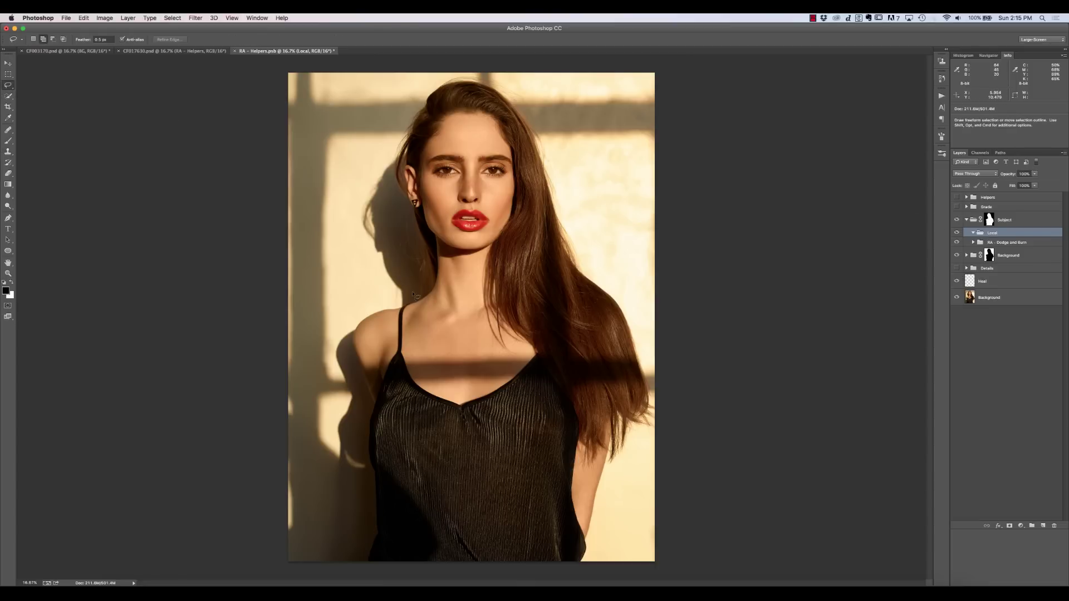
mouse_move(468, 318)
mouse_down()
mouse_move(427, 275)
mouse_move(432, 259)
mouse_move(494, 251)
mouse_move(493, 298)
mouse_move(462, 316)
mouse_up()
key(q)
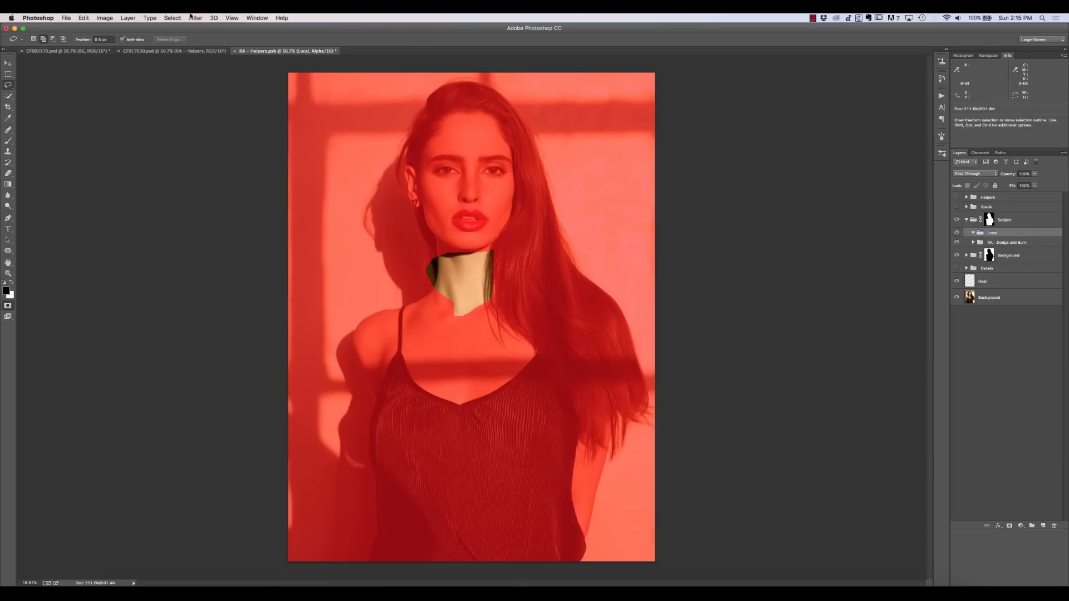
click(172, 18)
mouse_move(196, 18)
mouse_move(262, 118)
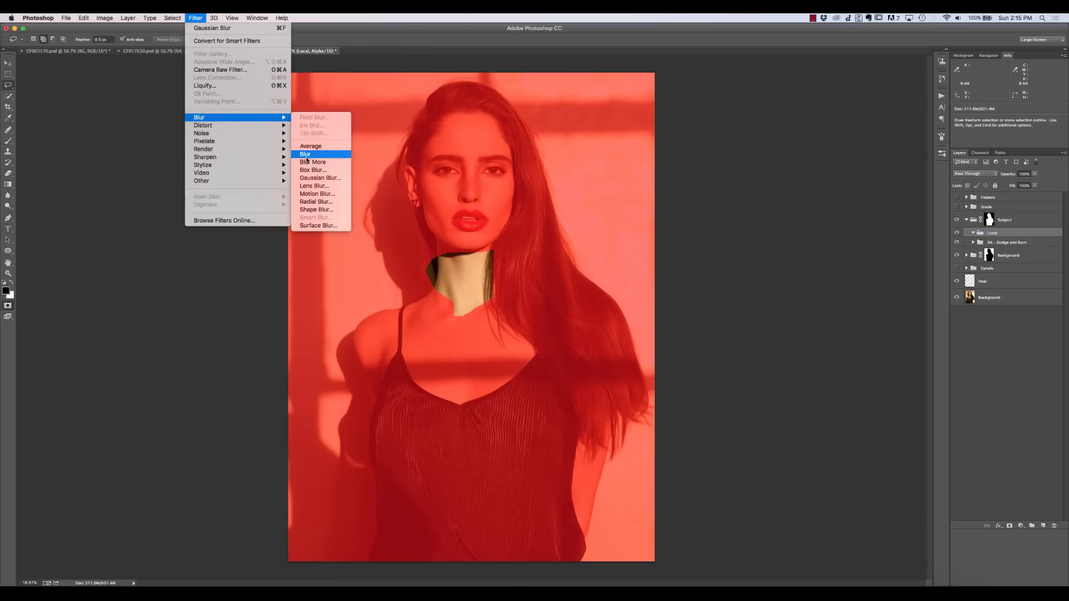
click(309, 179)
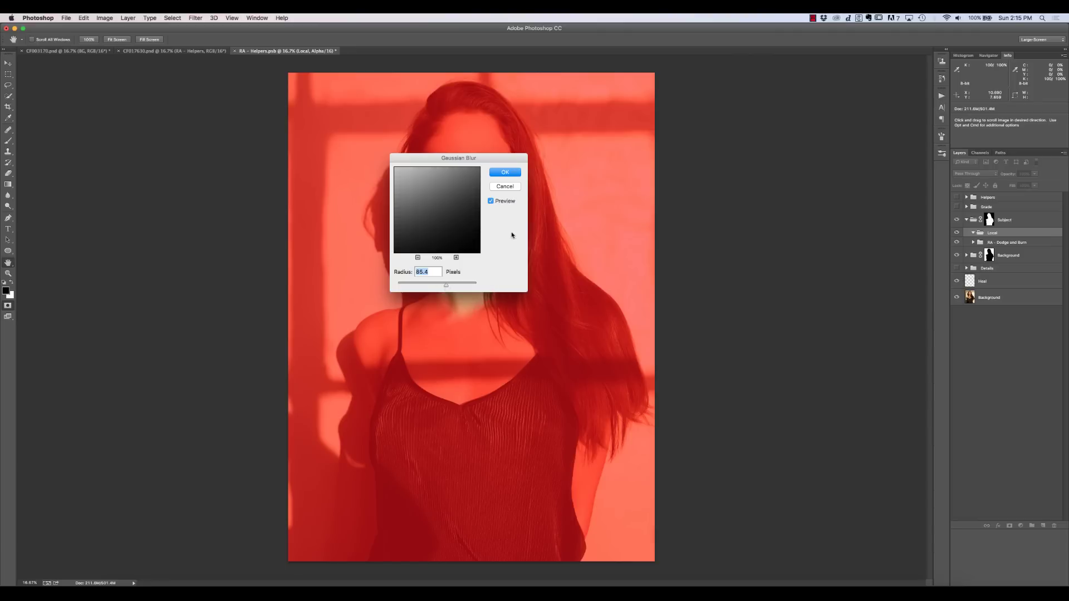
click(498, 173)
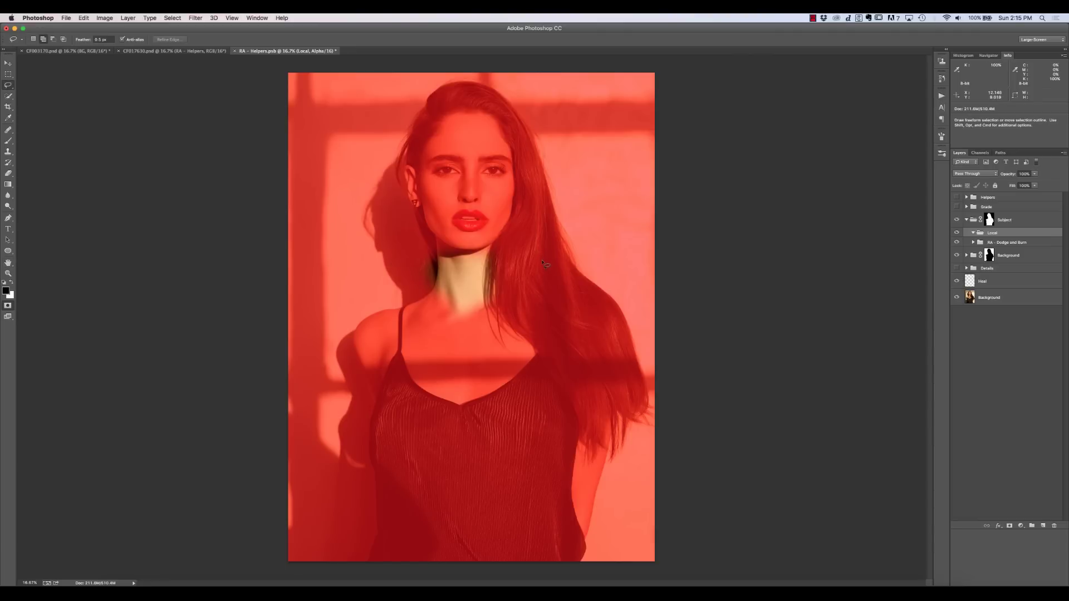
key(q)
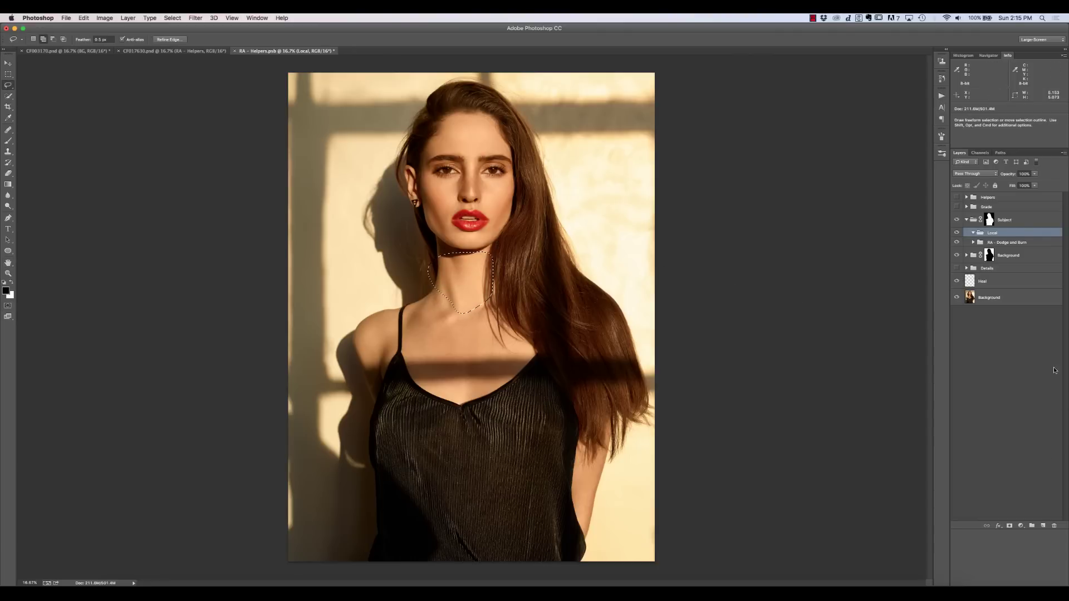
Add a Hue/Saturation adjustment layer masked to the neck in the Local group and adjust its saturation.
click(1021, 526)
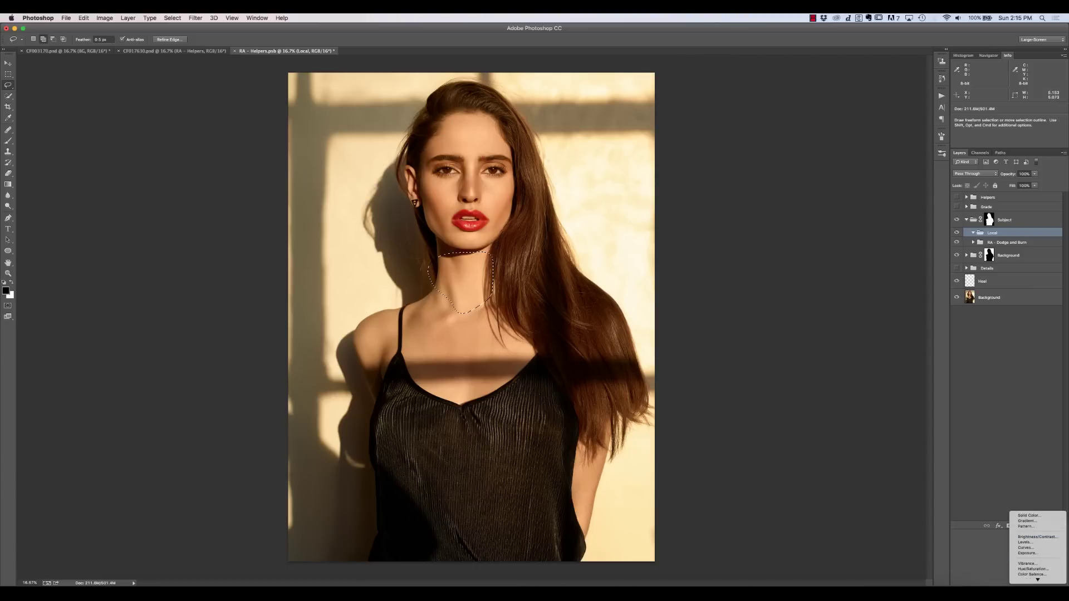
click(1030, 529)
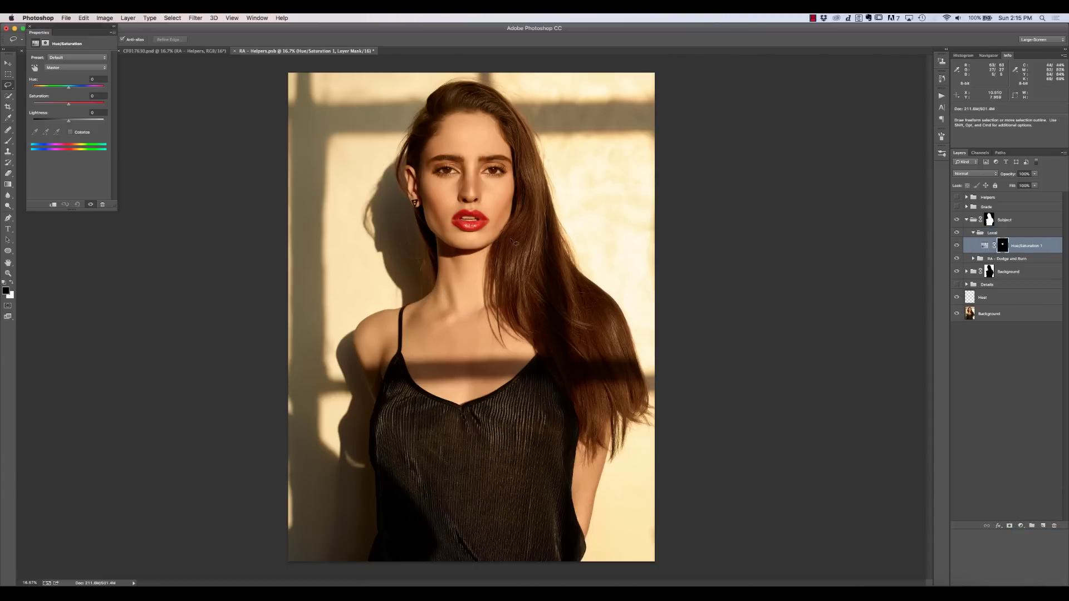
drag(68, 104, 71, 110)
click(29, 28)
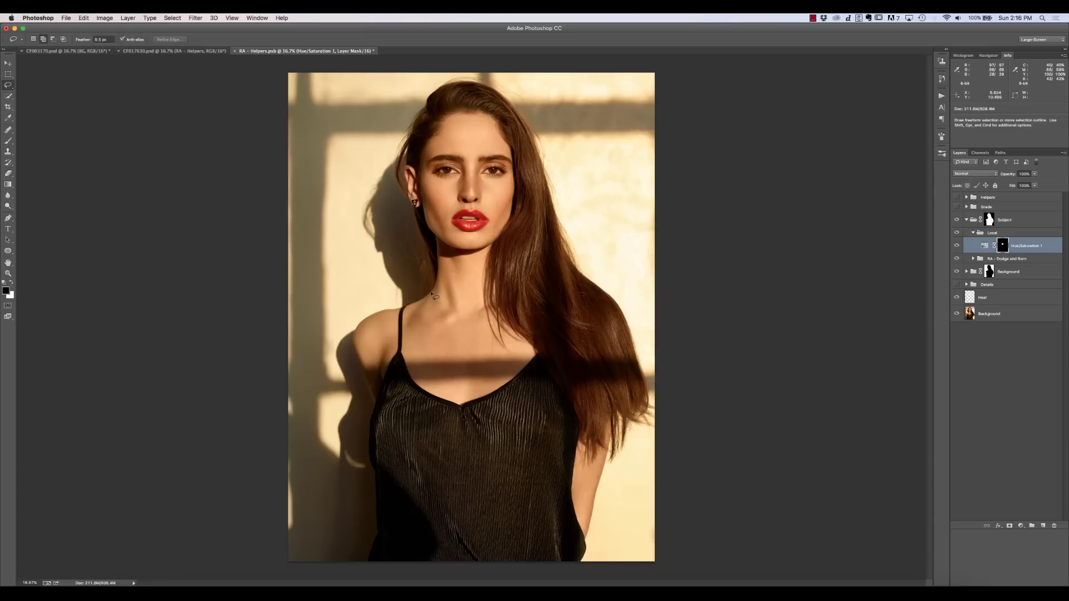
Outline the shoulders, hair and torso with a freehand selection, clear it, and collapse the Local and Subject groups.
mouse_move(431, 292)
mouse_down()
mouse_move(365, 308)
mouse_move(327, 379)
mouse_move(344, 574)
mouse_move(672, 577)
mouse_move(651, 357)
mouse_move(629, 281)
mouse_move(542, 302)
mouse_move(438, 292)
mouse_up()
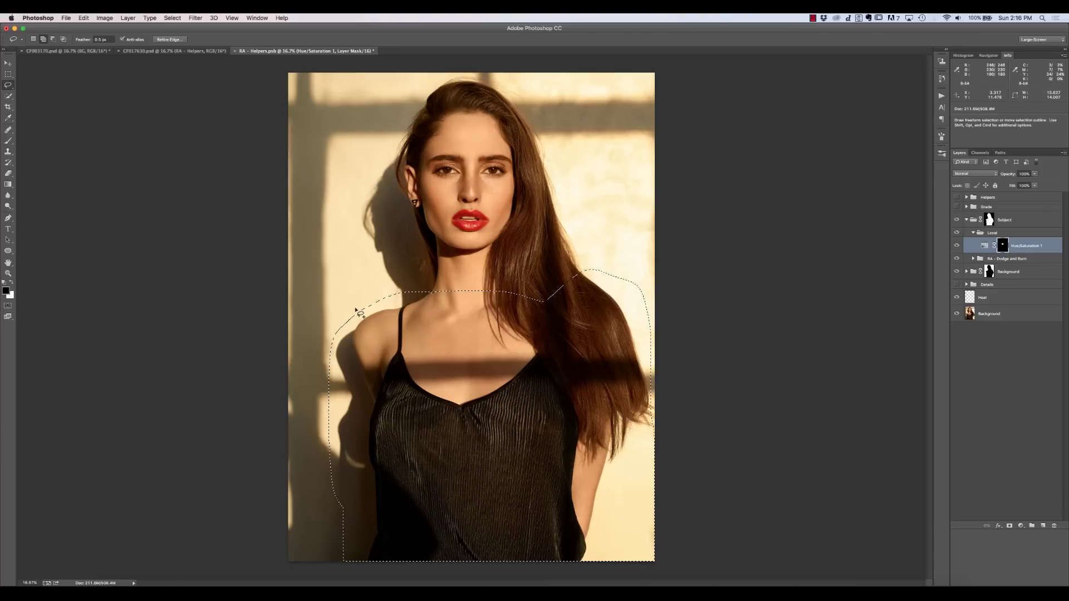
click(354, 309)
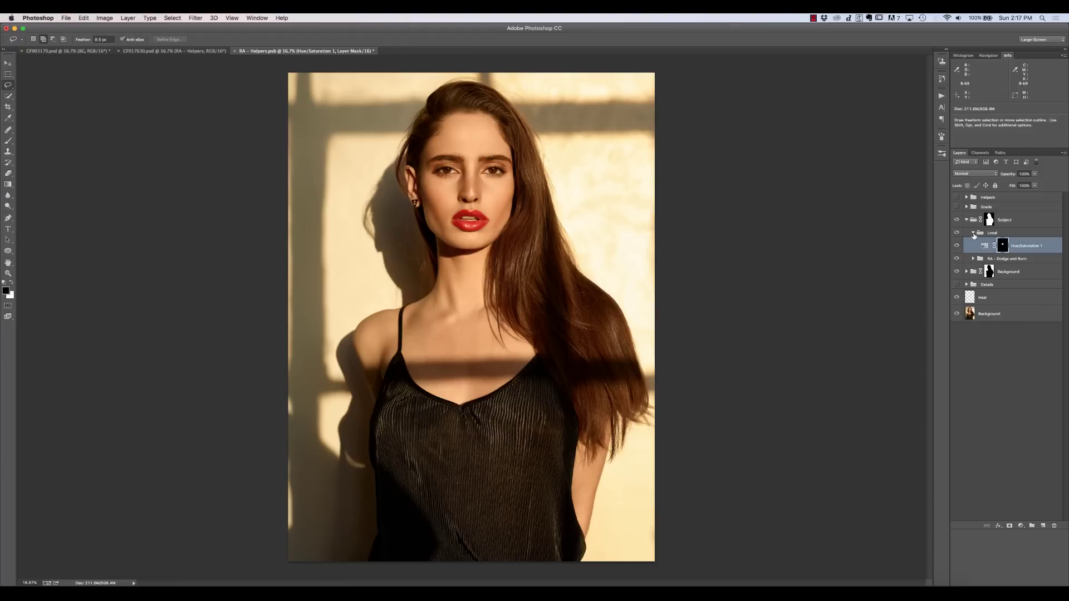
click(974, 234)
click(967, 220)
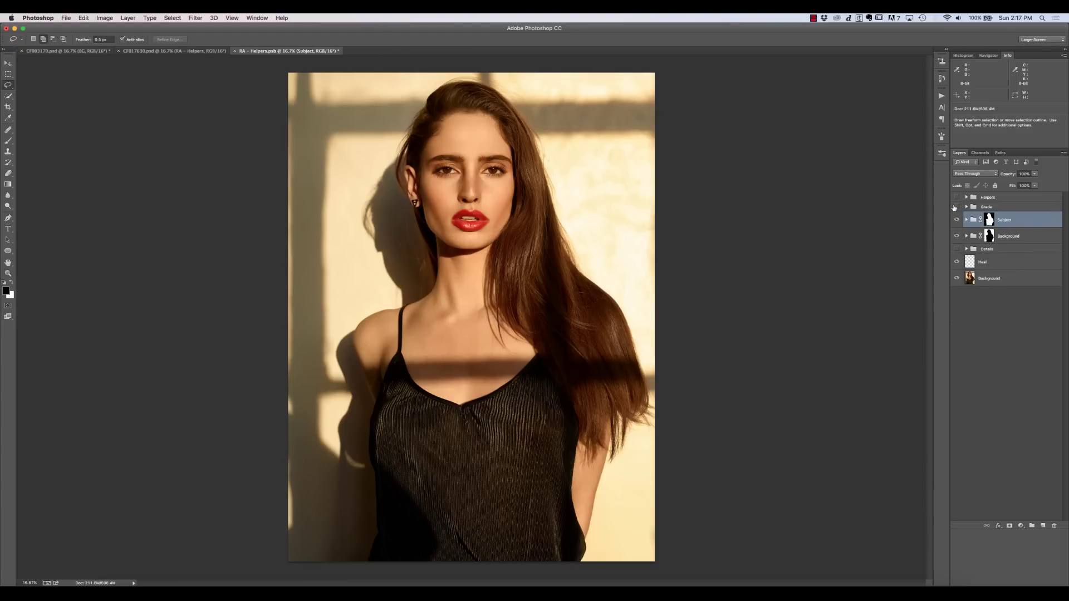
Make the Details group visible, look over its adjustment layers, and leave the collapsed group selected.
click(957, 250)
click(967, 249)
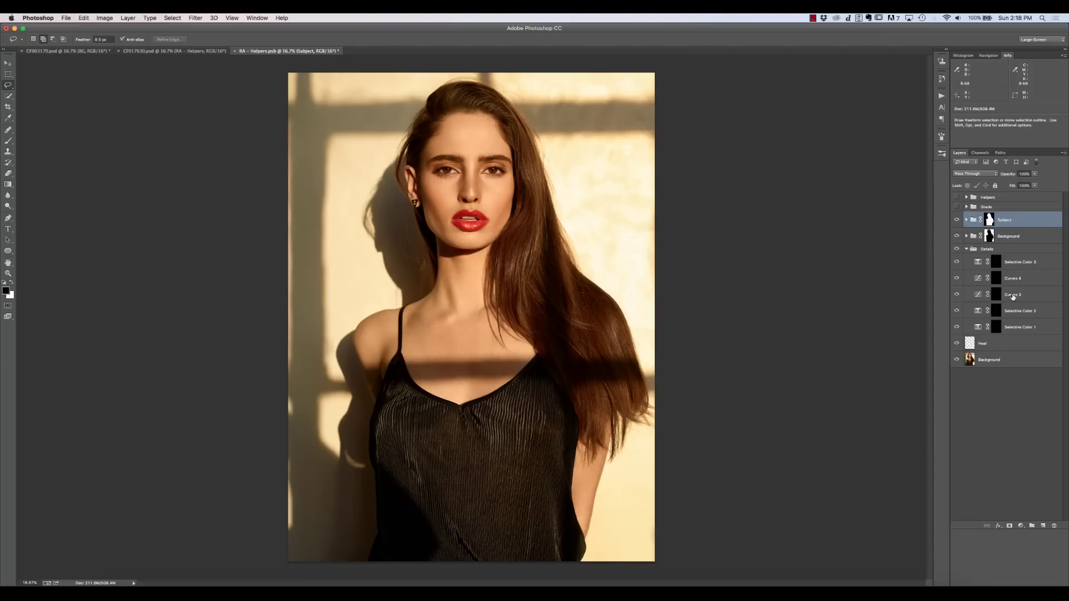
click(967, 249)
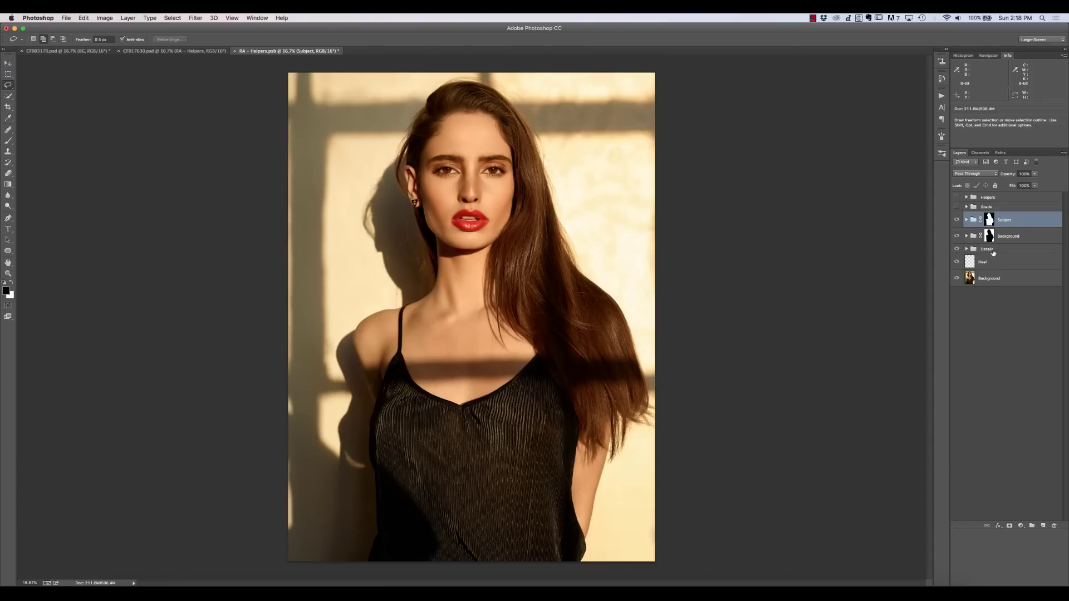
click(990, 250)
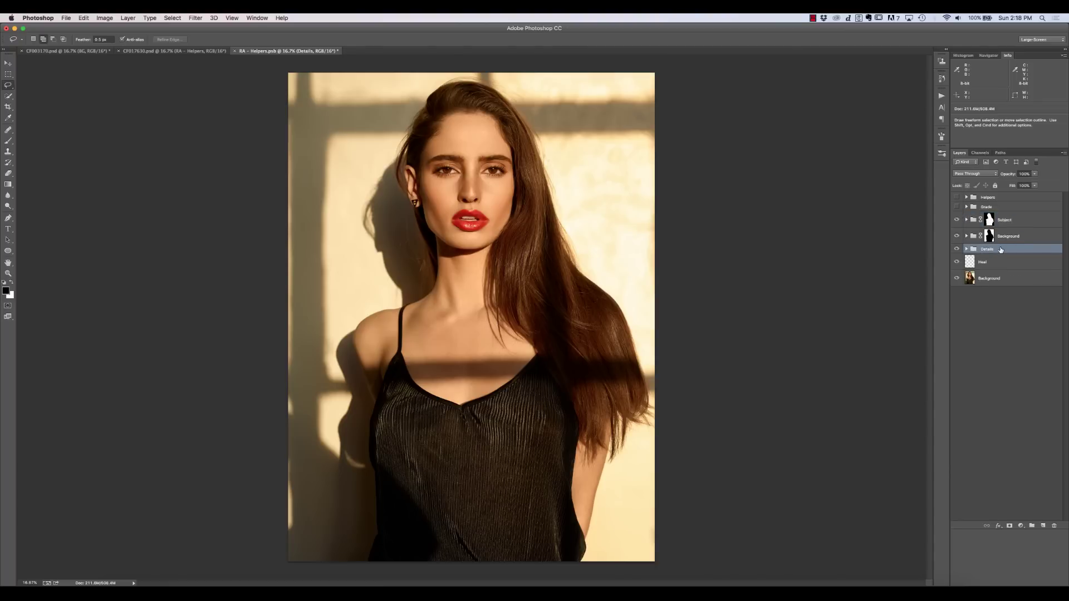
Expand the Grade group, make it visible and compare the image with and without it.
click(966, 207)
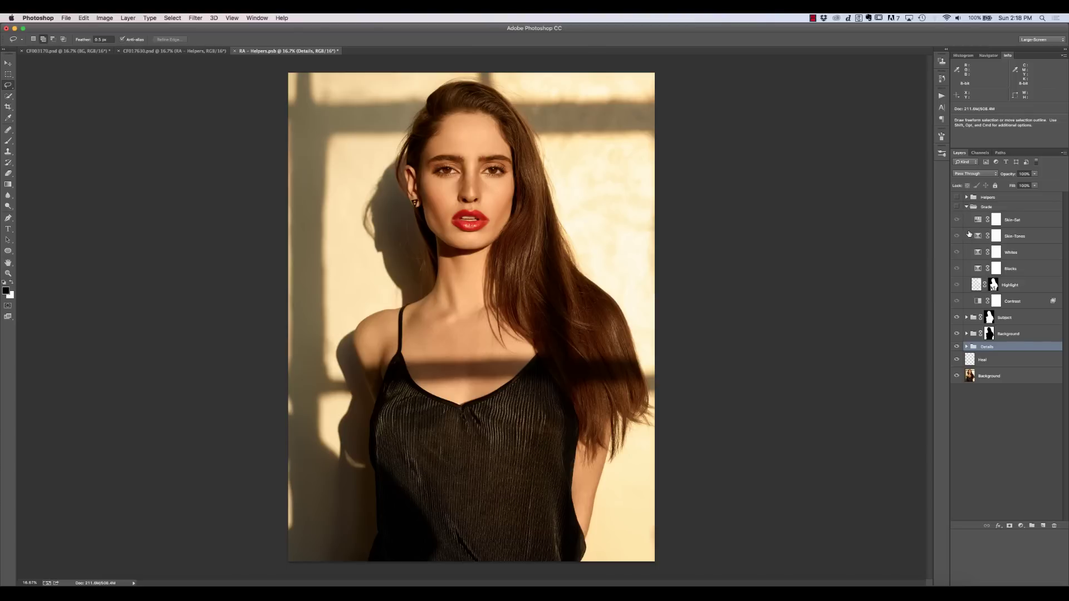
click(956, 207)
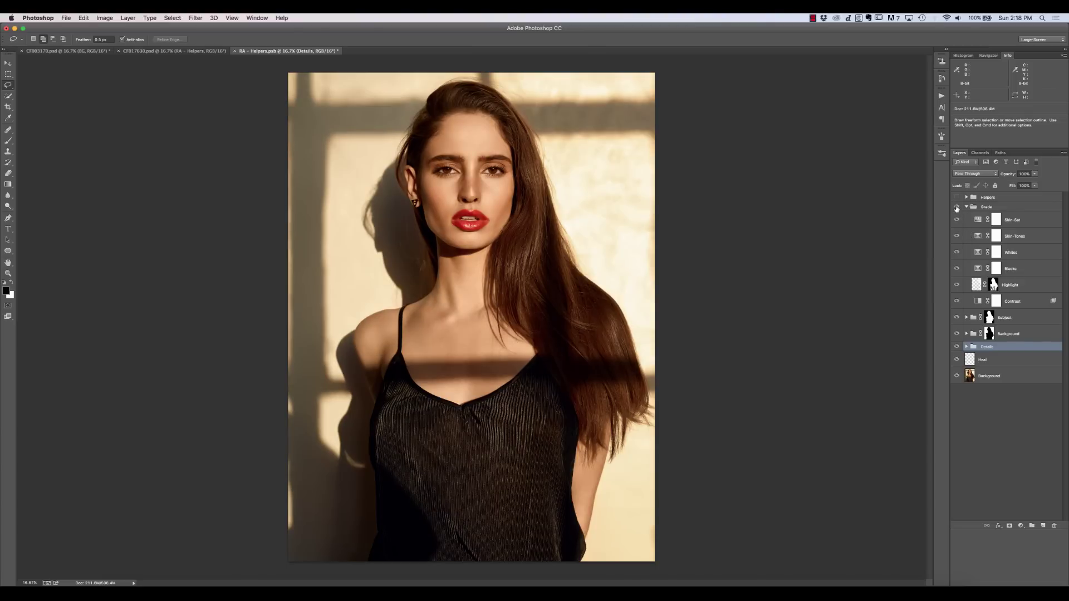
click(957, 207)
click(957, 207)
click(956, 207)
click(957, 207)
Check the effect of the Contrast, Highlight and Skin-Sat layers and of the whole Grade group.
click(957, 302)
click(957, 285)
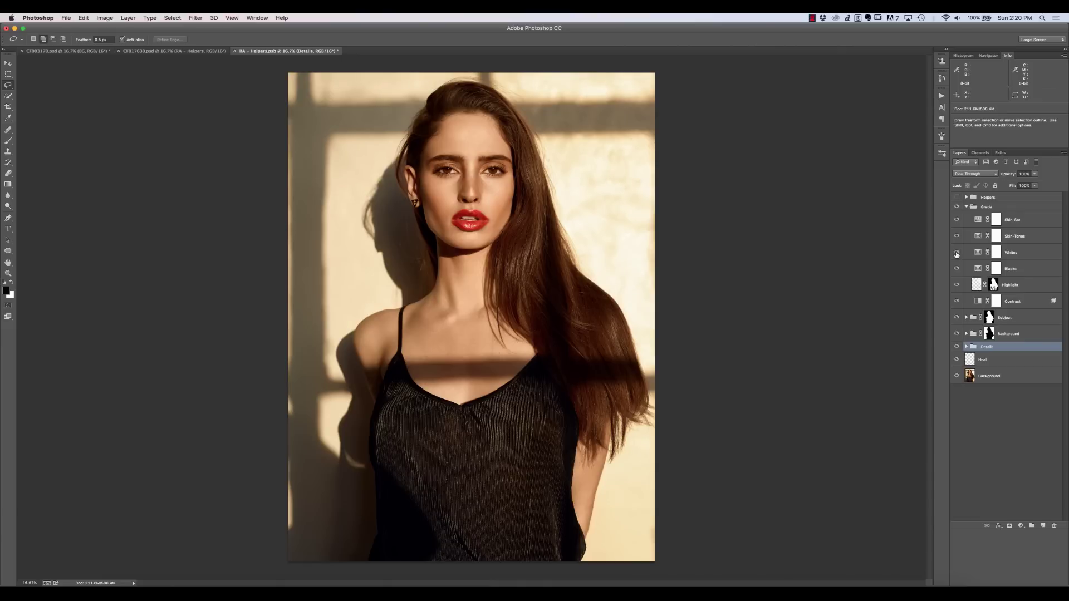
click(956, 221)
click(957, 207)
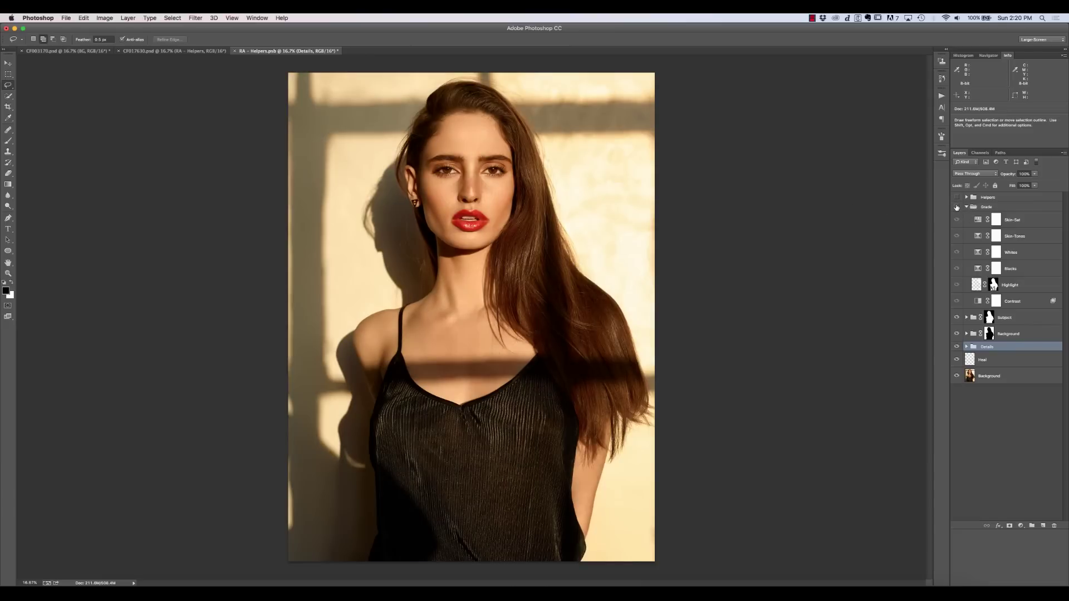
click(957, 207)
click(958, 208)
click(957, 208)
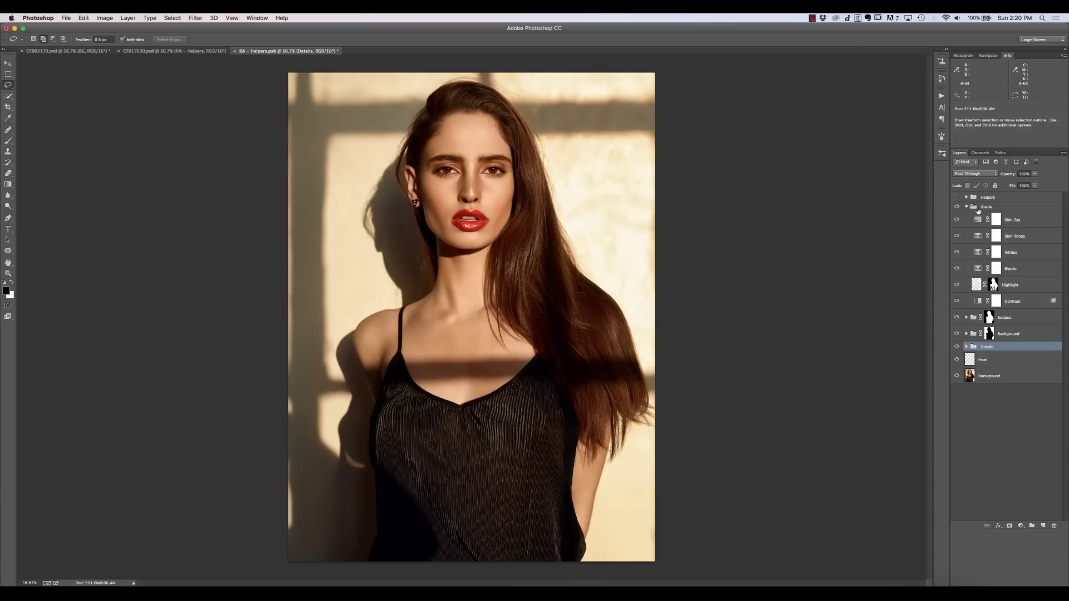
Try a Color Balance adjustment layer above Skin-Sat with a shifted midtone cyan–red balance, and delete it.
click(1028, 225)
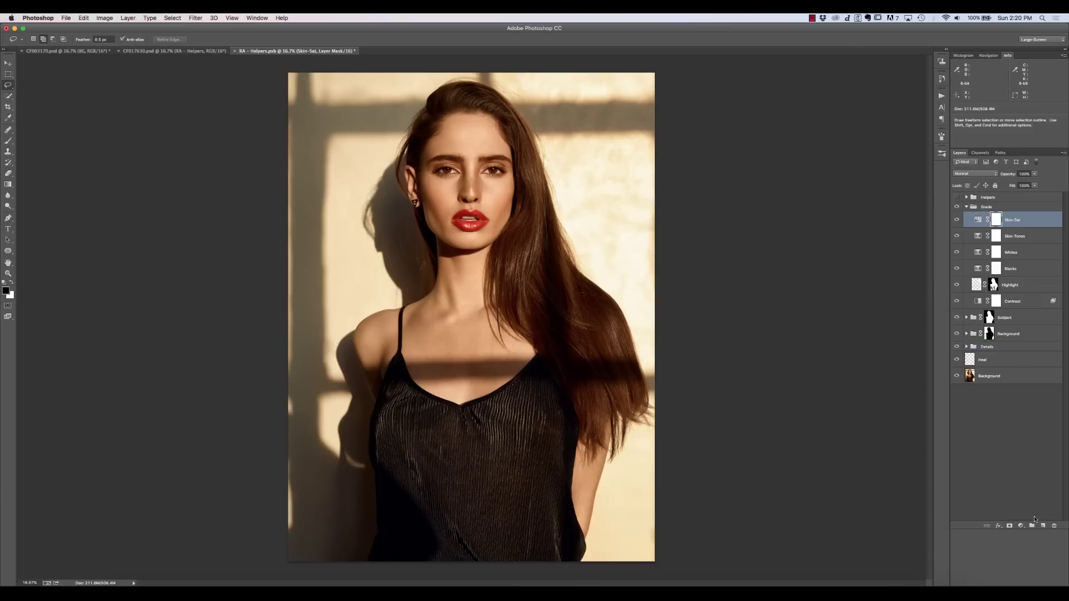
click(1020, 526)
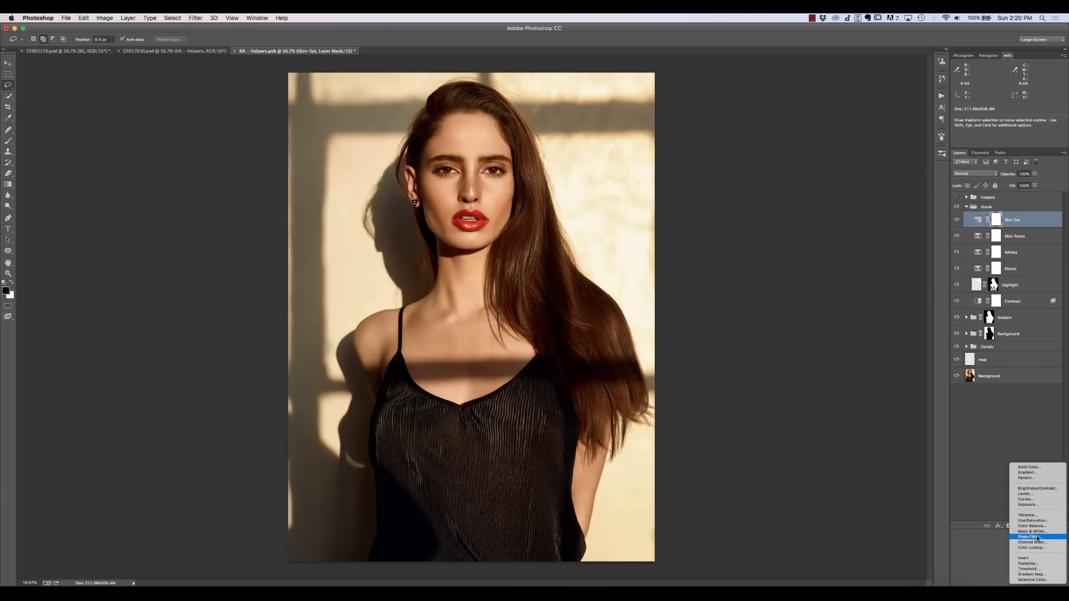
click(1034, 529)
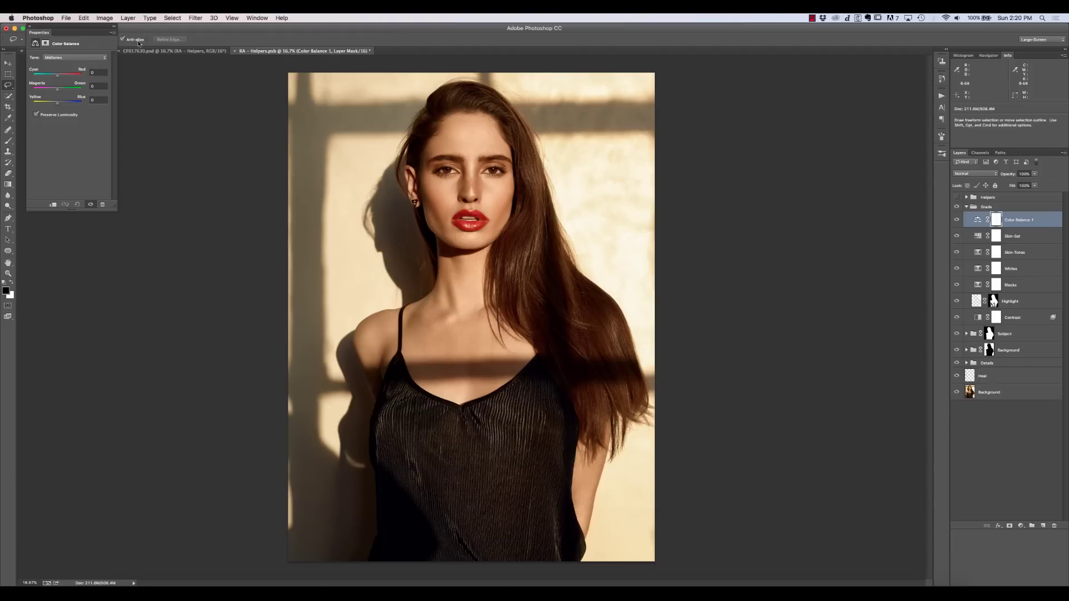
drag(58, 77, 63, 79)
drag(63, 78, 61, 76)
click(29, 27)
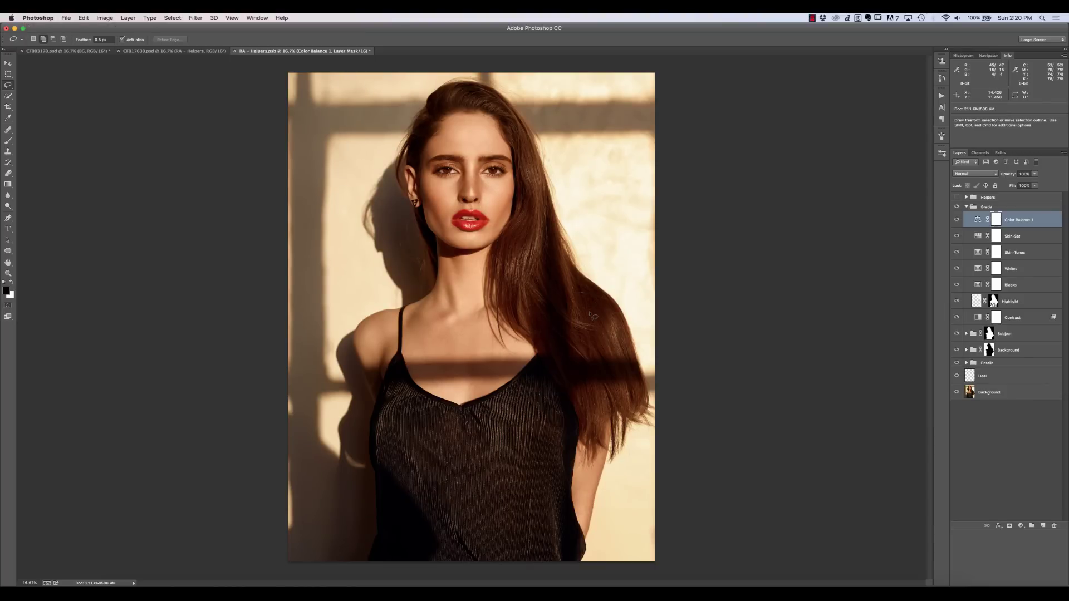
key(BackSpace)
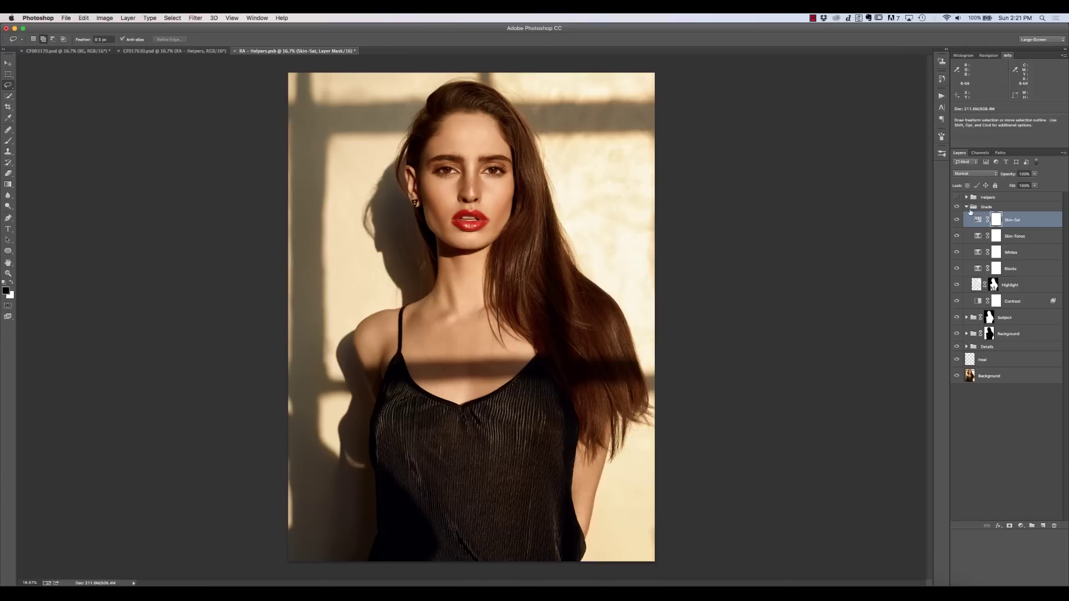
Collapse the Grade group and merge the Heal layer down into the Background layer.
click(967, 207)
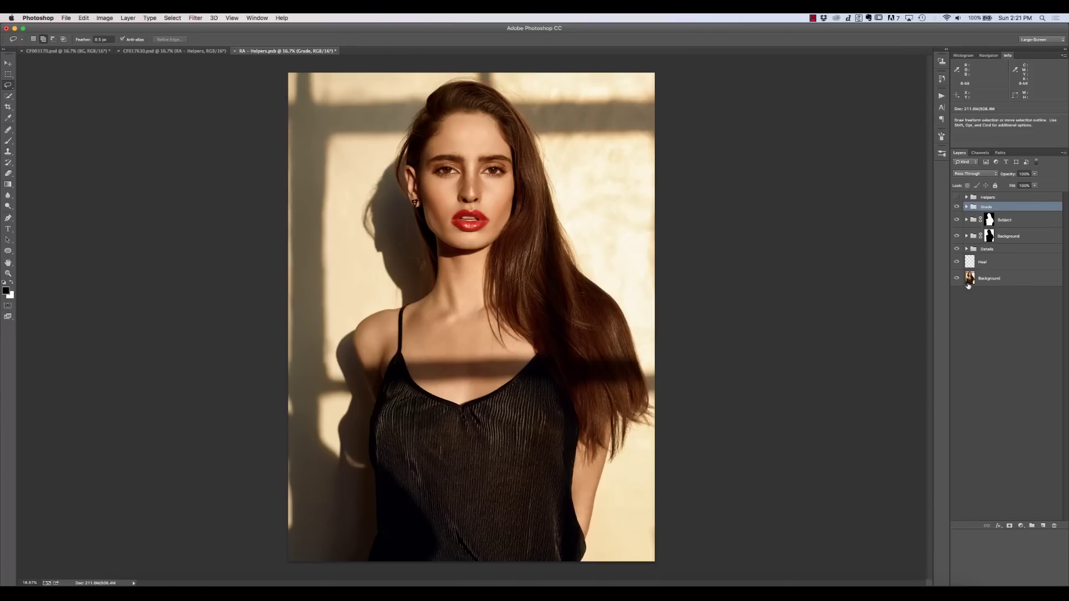
click(991, 263)
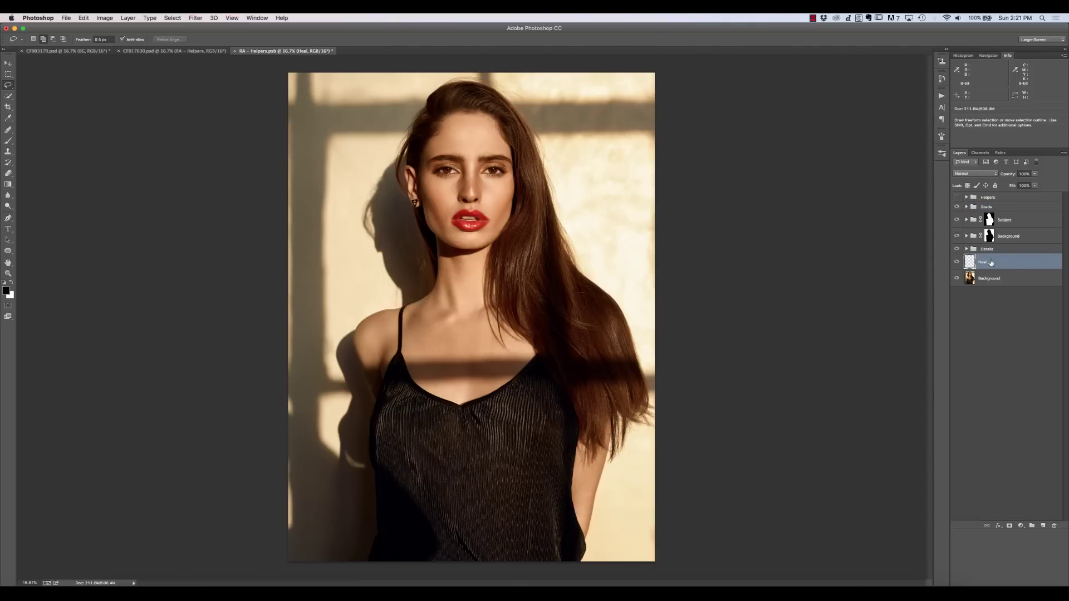
click(1009, 280)
click(1008, 264)
key(super+e)
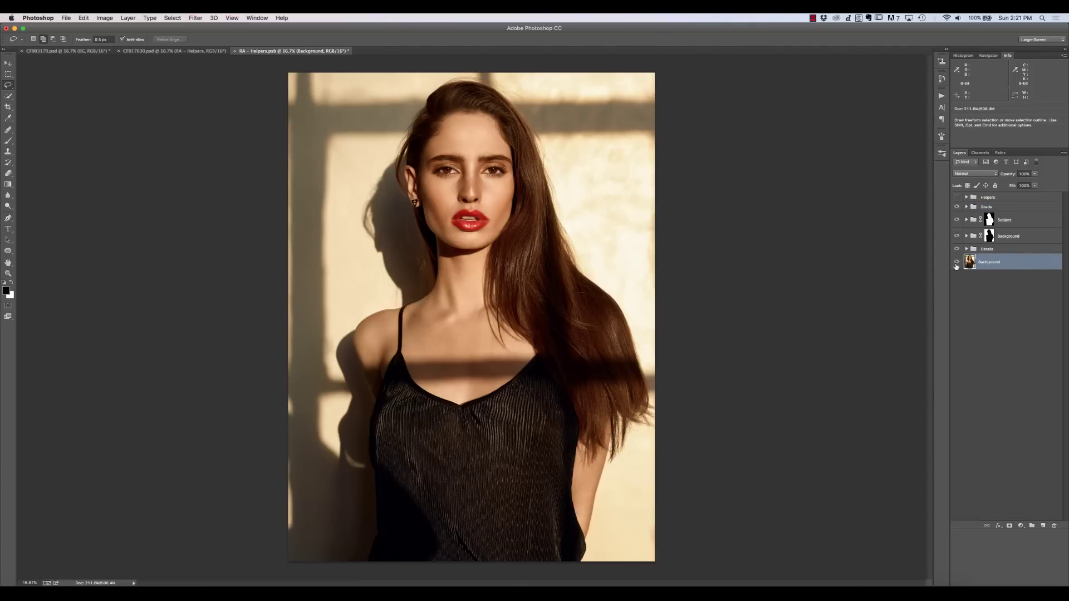
Compare the Background layer alone with the full retouch, and check the Highlight layer's effect inside the Grade group.
alt+click(957, 263)
alt+click(957, 263)
click(967, 207)
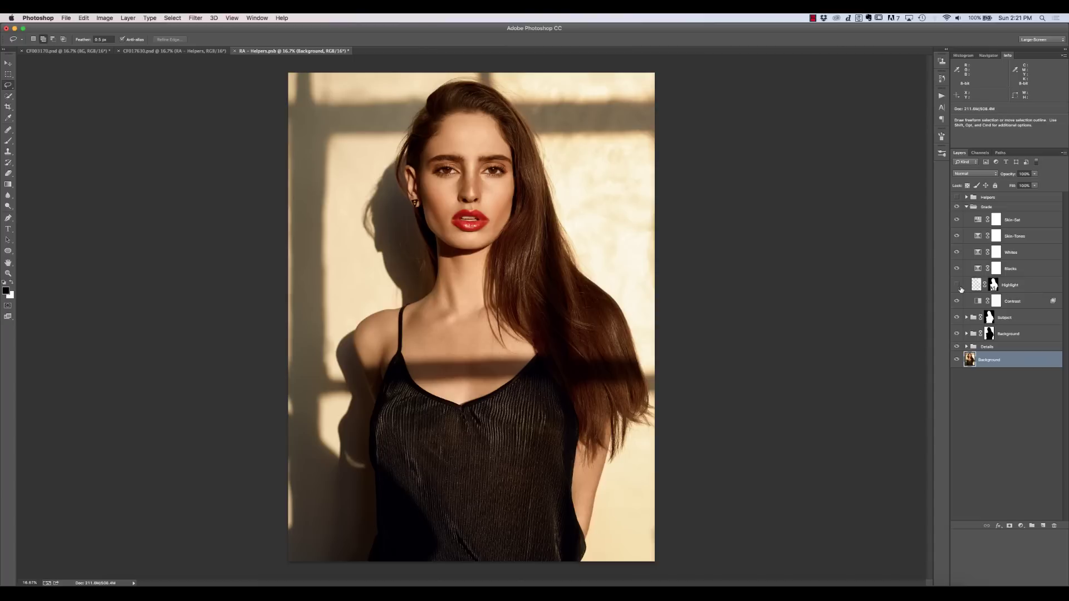
click(958, 285)
click(958, 284)
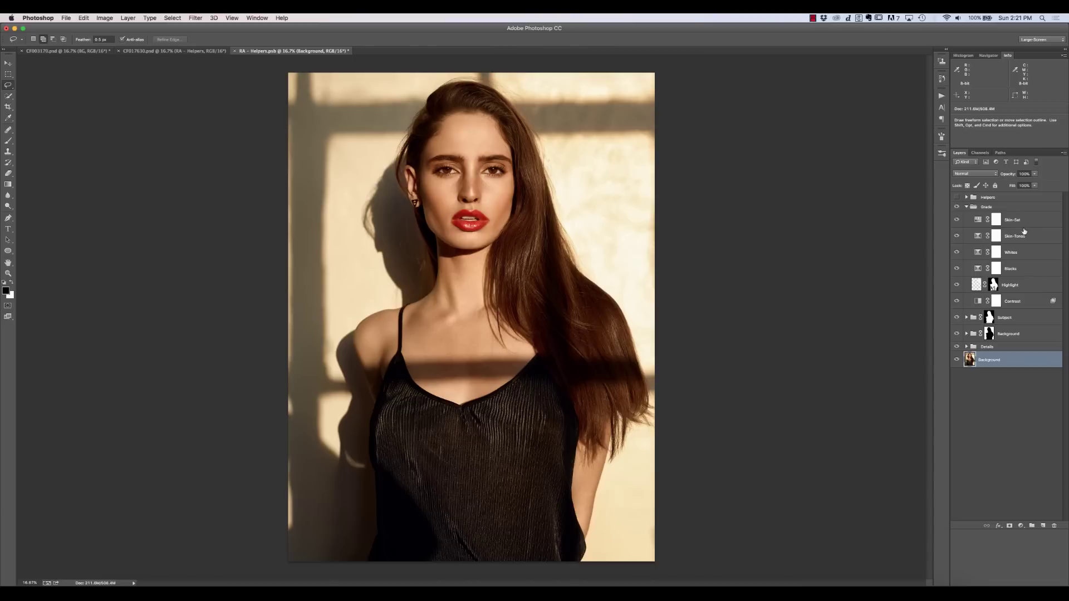
click(967, 207)
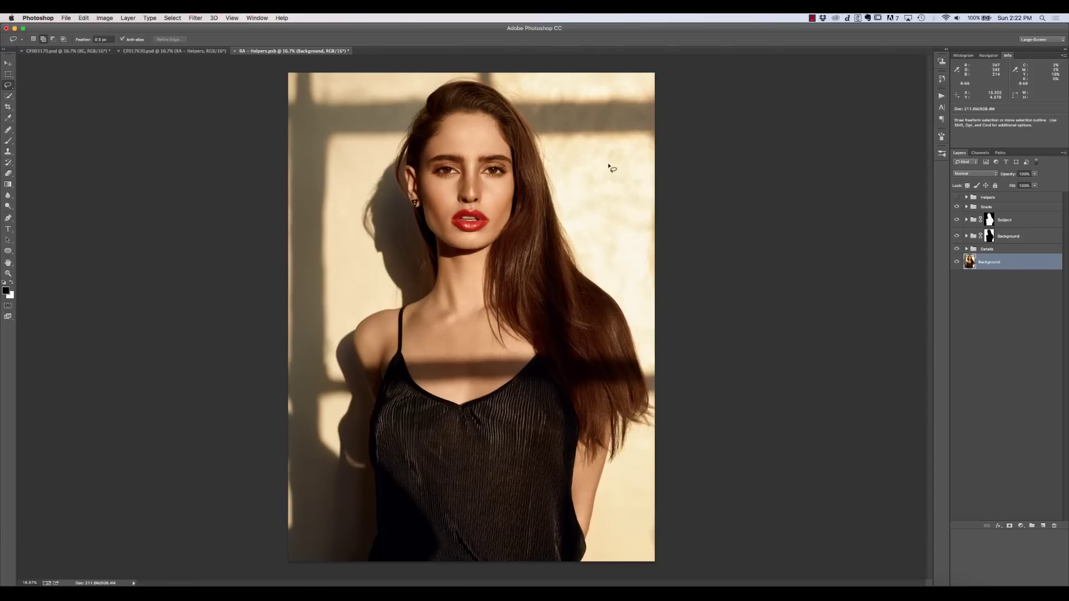
Compare the CF017630.psd document with the RA - Helpers.psb smart object contents, finishing in CF017630.psd.
click(169, 52)
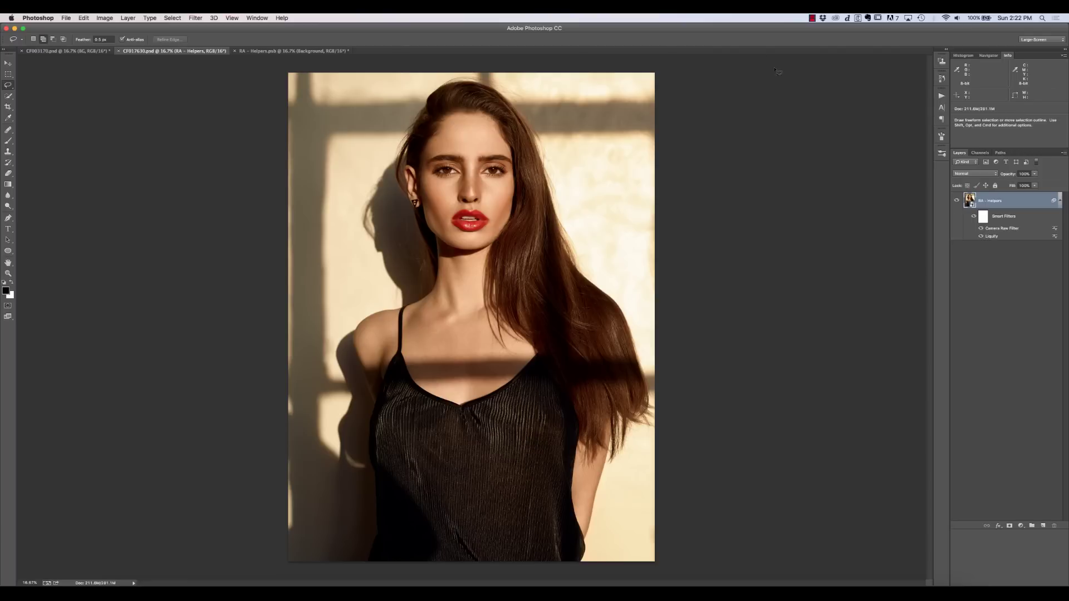
click(292, 50)
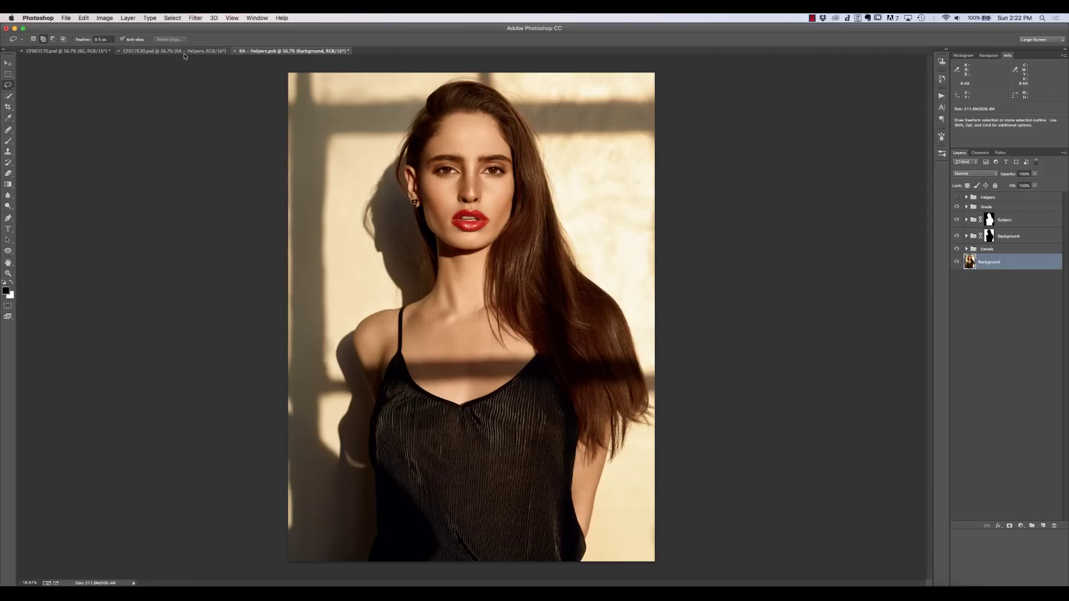
click(270, 51)
click(195, 51)
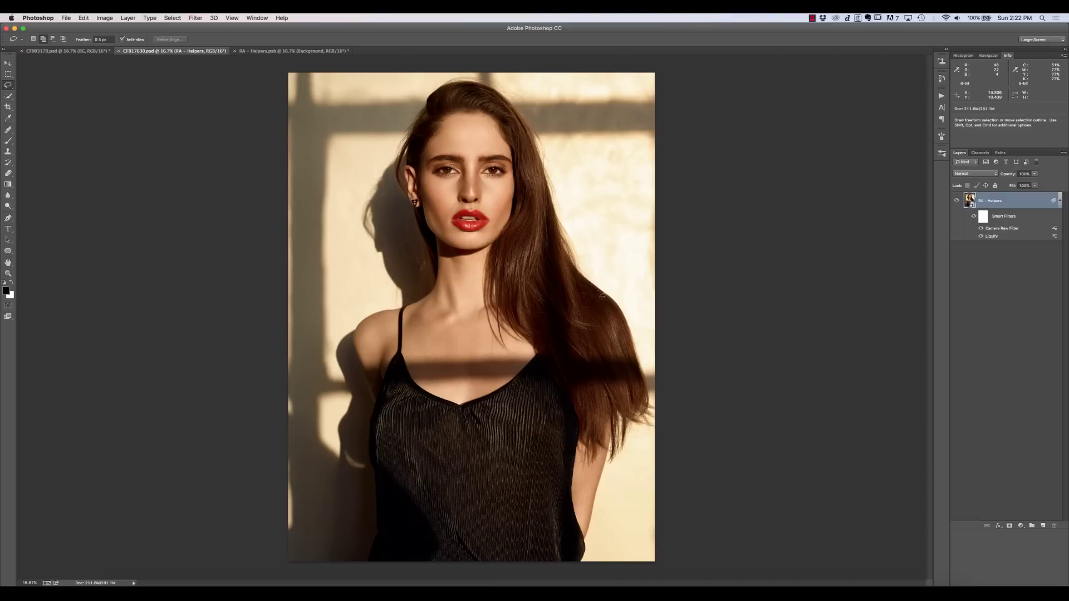
click(294, 50)
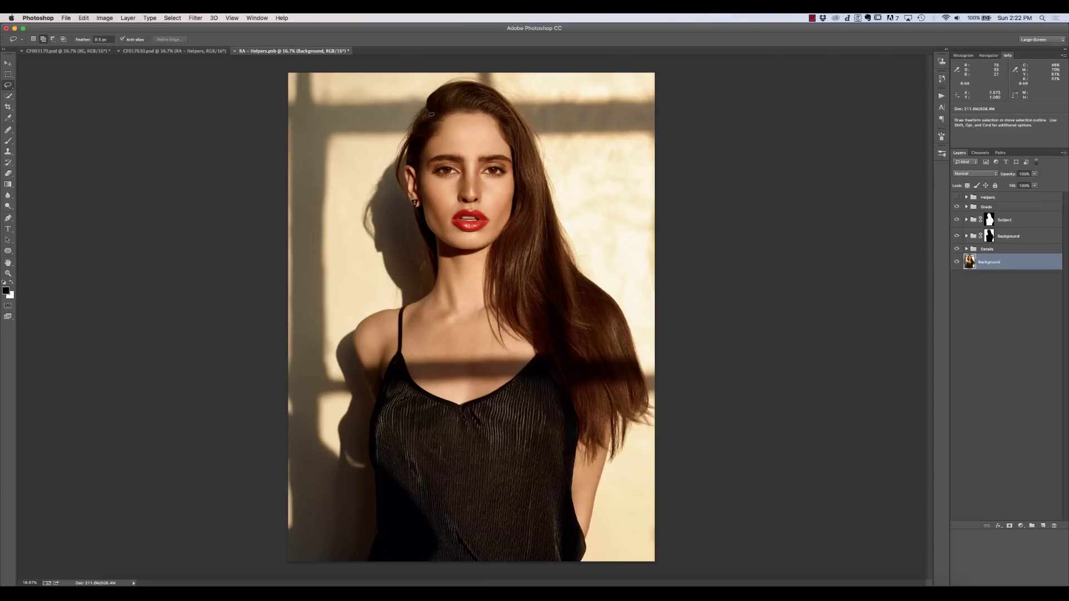
key(ctrl+shift+Tab)
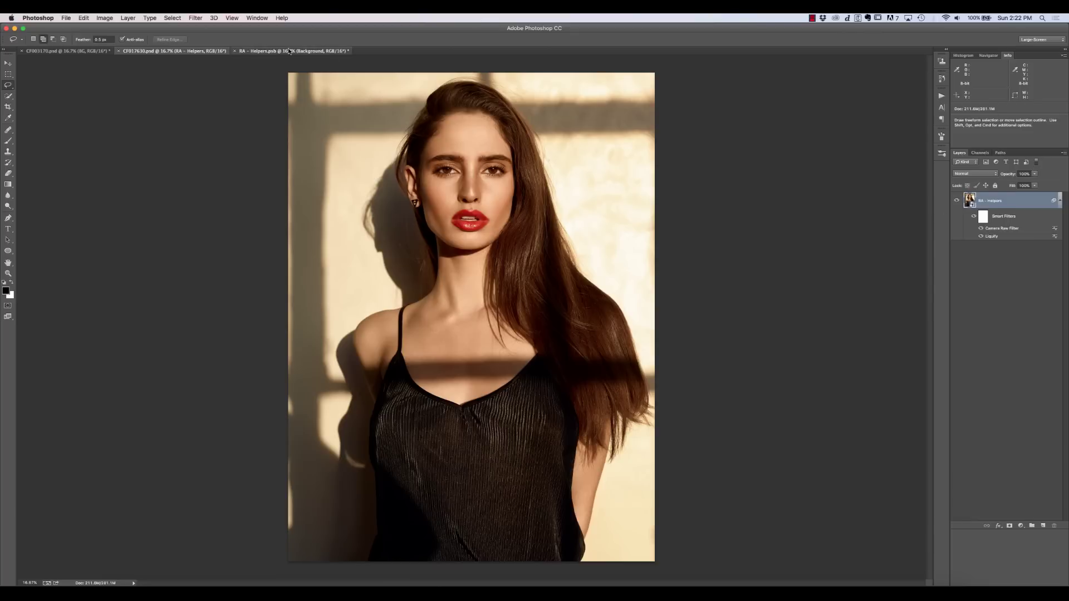
click(287, 50)
click(177, 50)
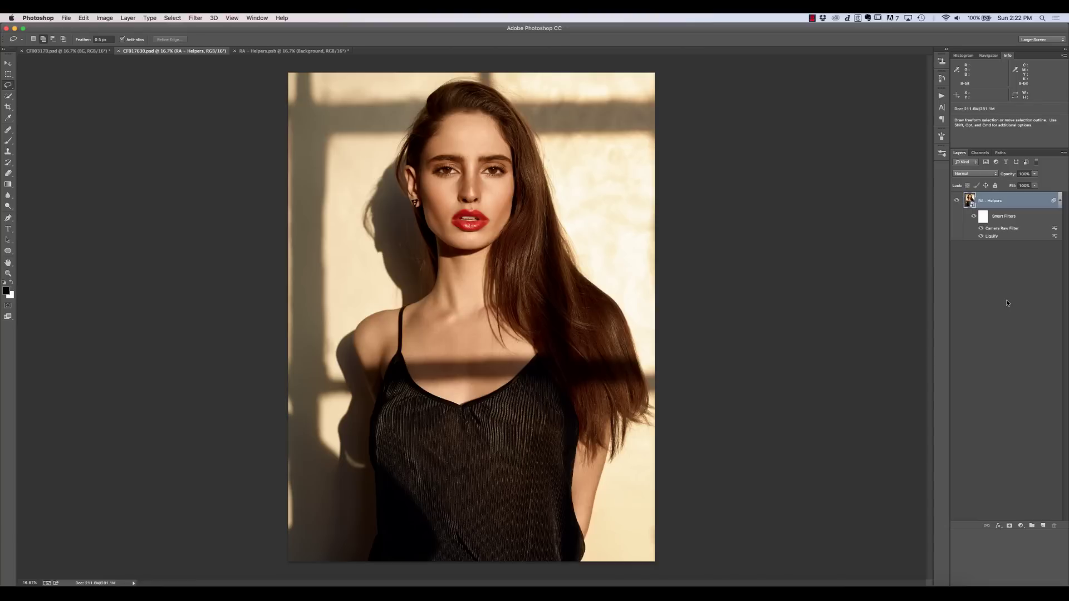
Stamp all visible content onto a new layer above RA - Helpers and duplicate it into a new document named Output.
click(1043, 526)
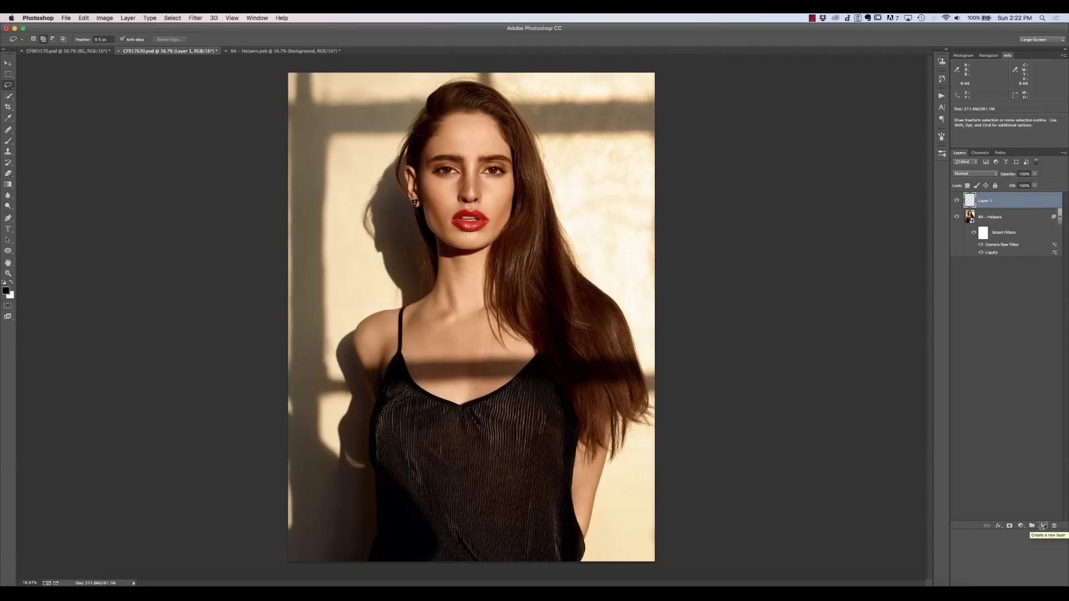
key(super+alt+shift+e)
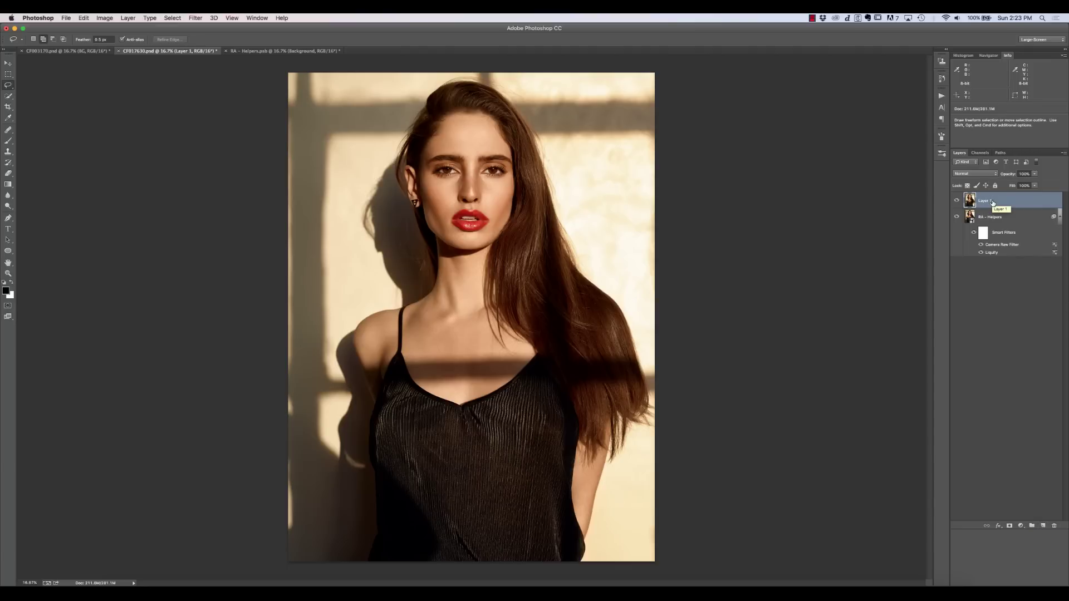
right_click(993, 203)
click(963, 234)
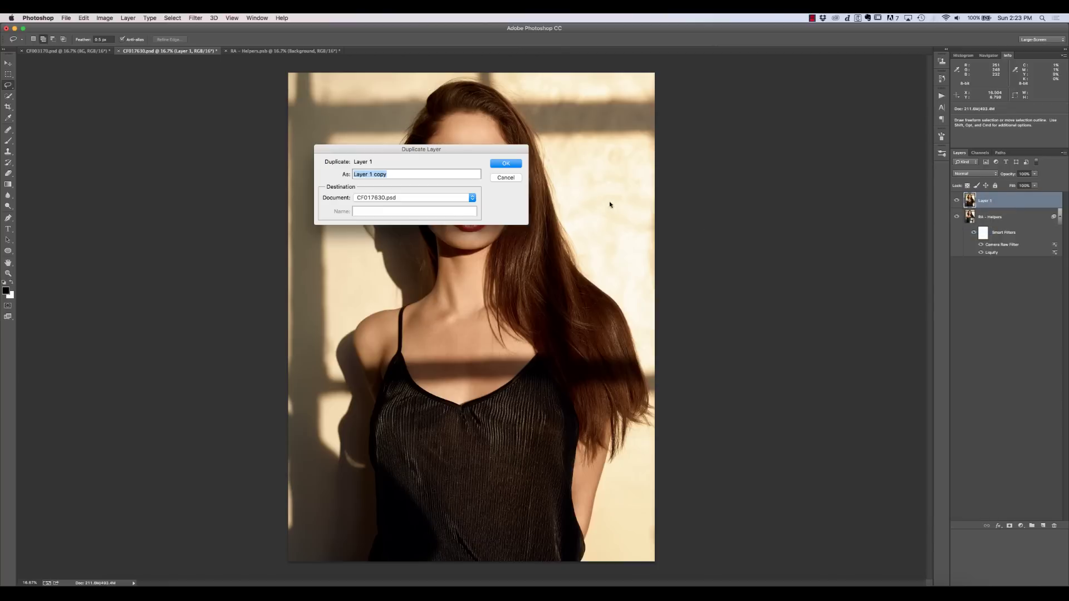
click(394, 198)
click(386, 203)
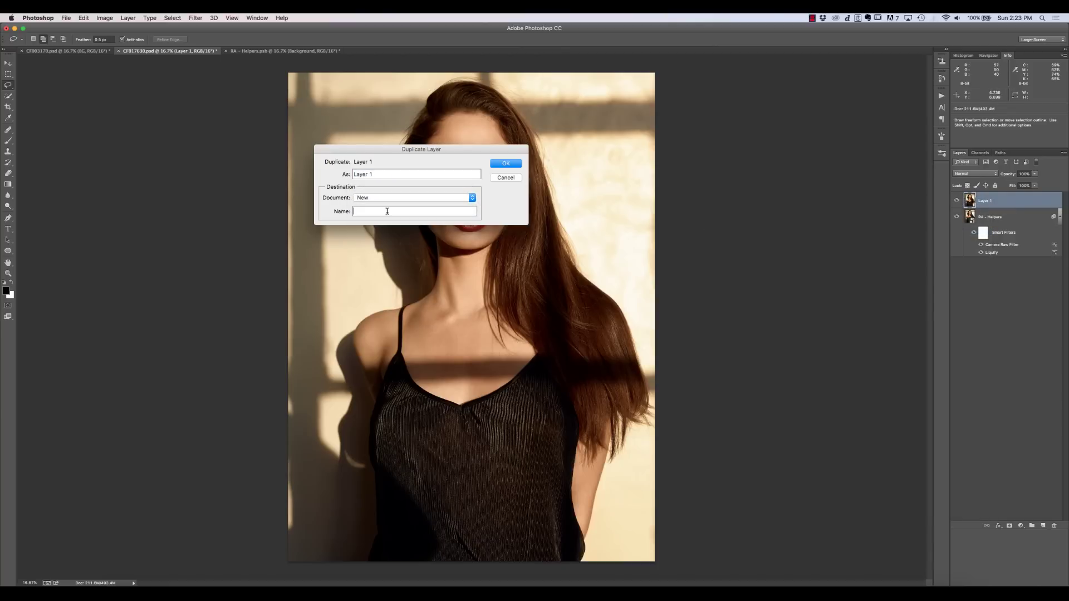
text(Output)
key(Return)
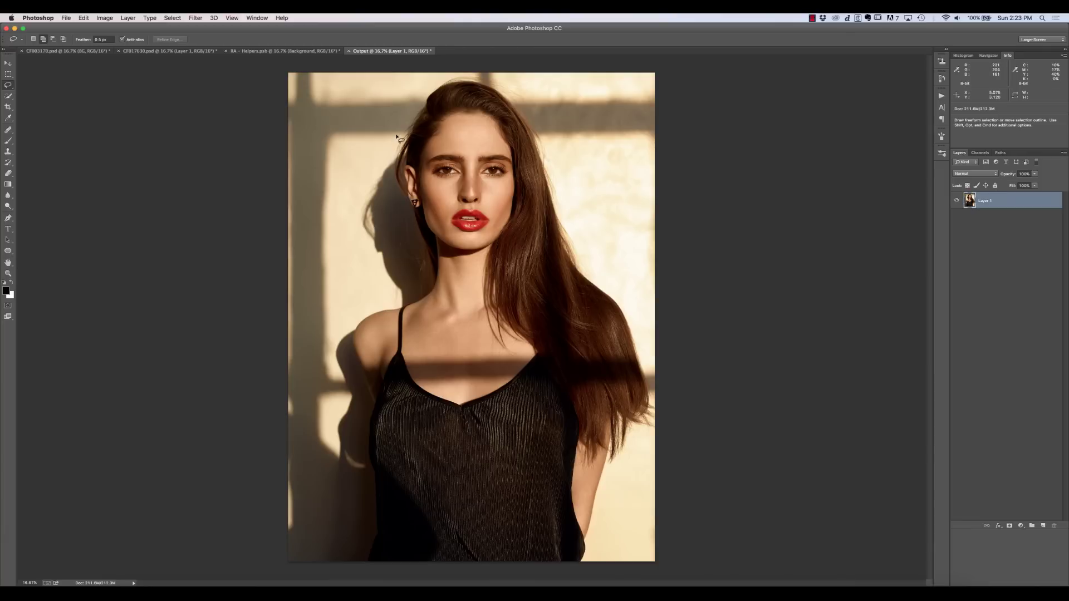
Look over the Alien Skin Exposure filters available for the Output document's layer.
click(195, 18)
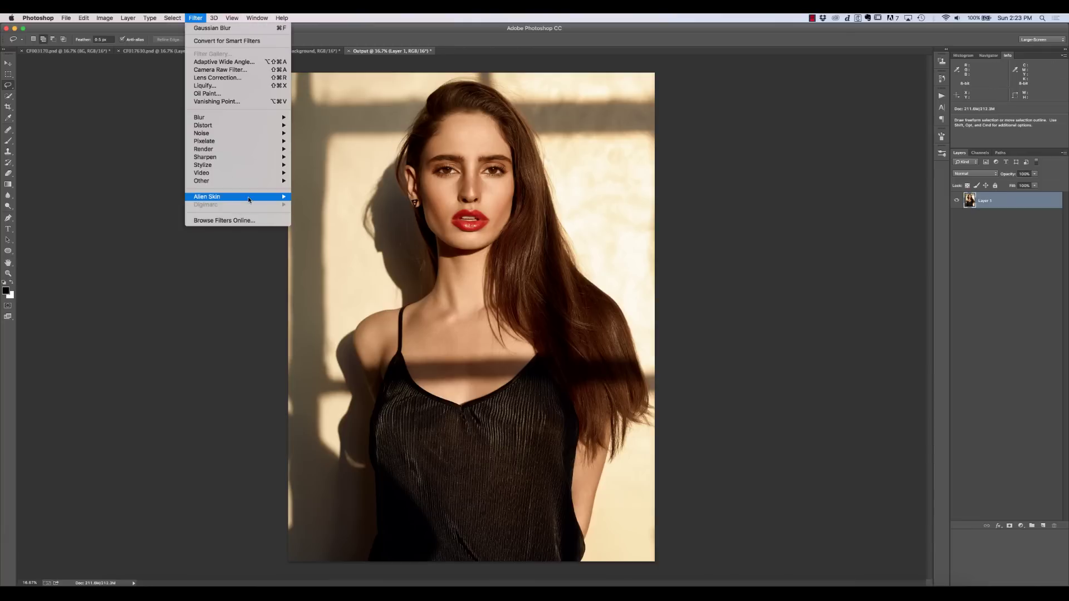
mouse_move(262, 197)
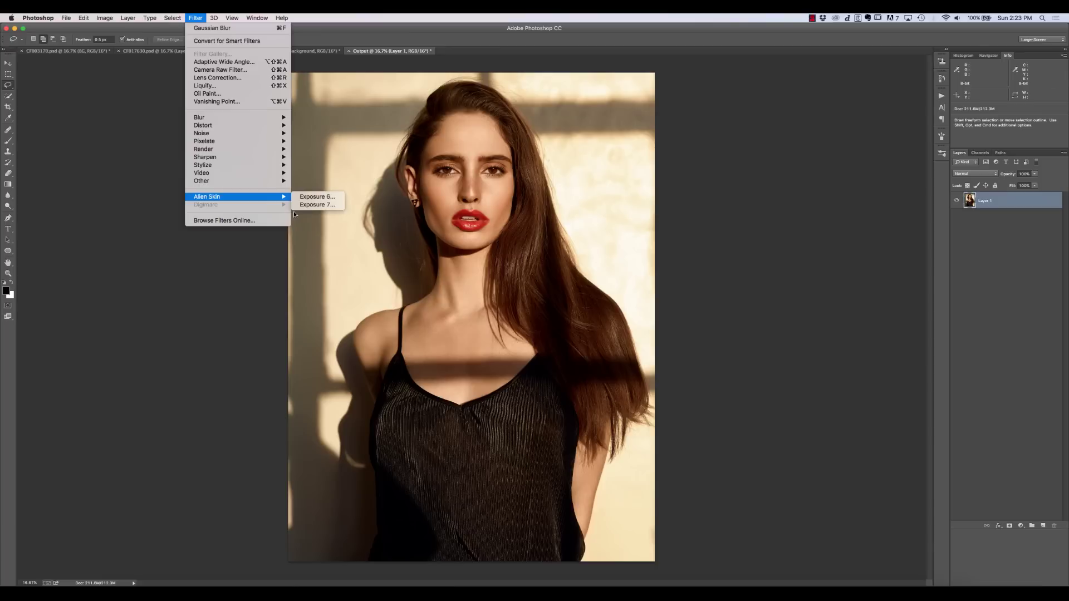
click(724, 334)
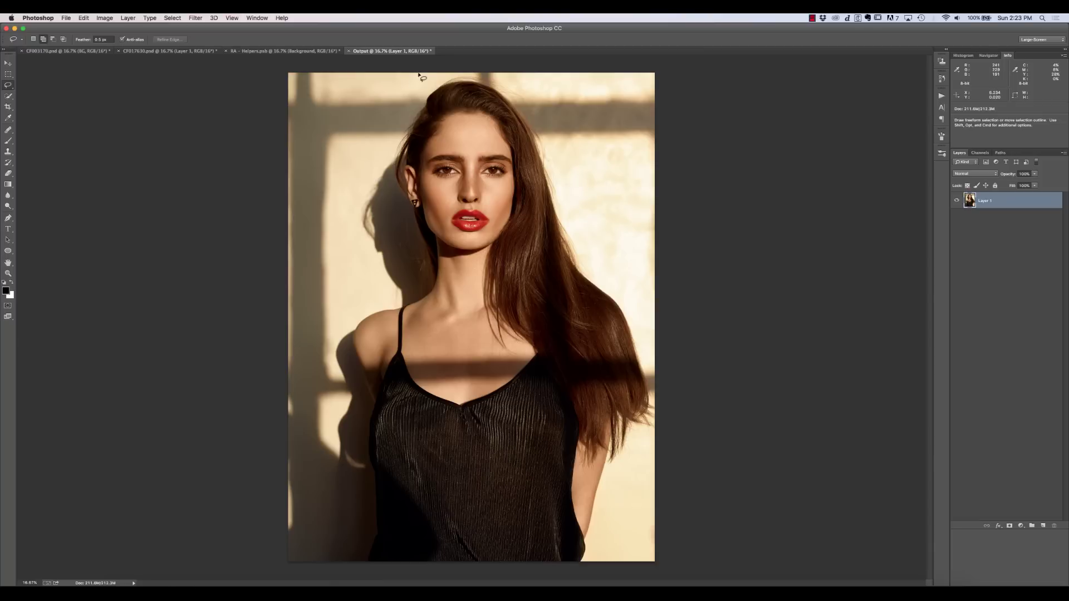
Close the Output document without saving and delete the stamped Layer 1 from CF017630.psd.
click(349, 51)
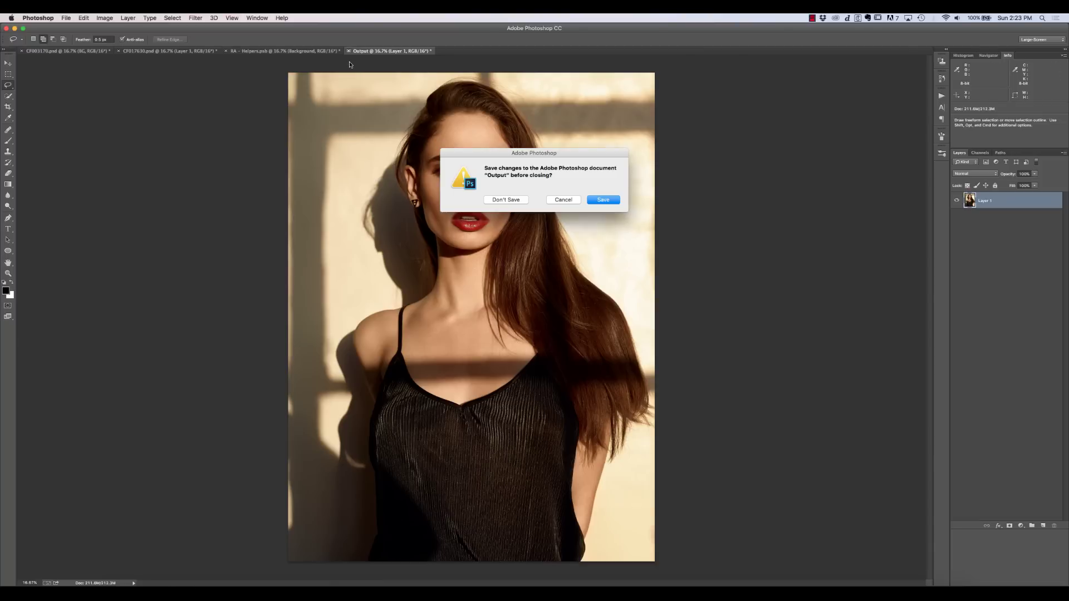
click(506, 200)
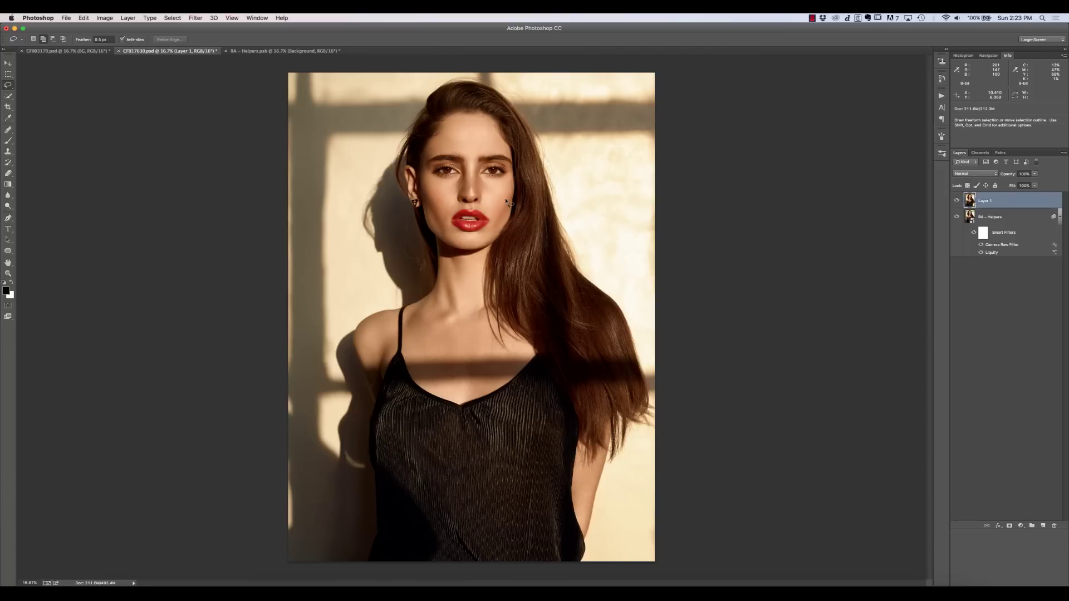
key(Delete)
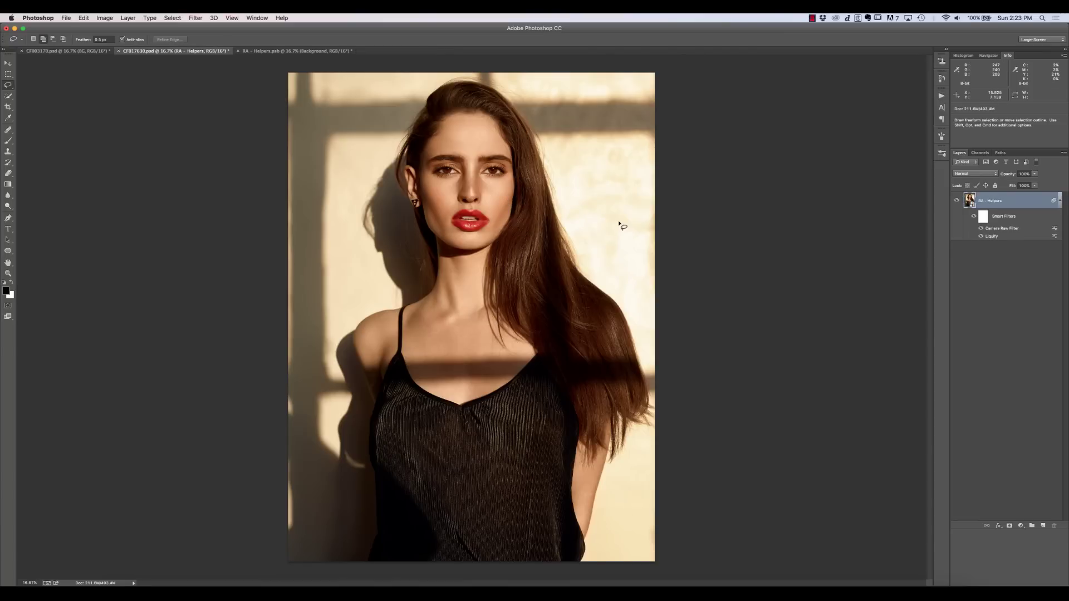
Switch to RA - Helpers.psb and compare the portrait with and without the Subject group.
click(320, 51)
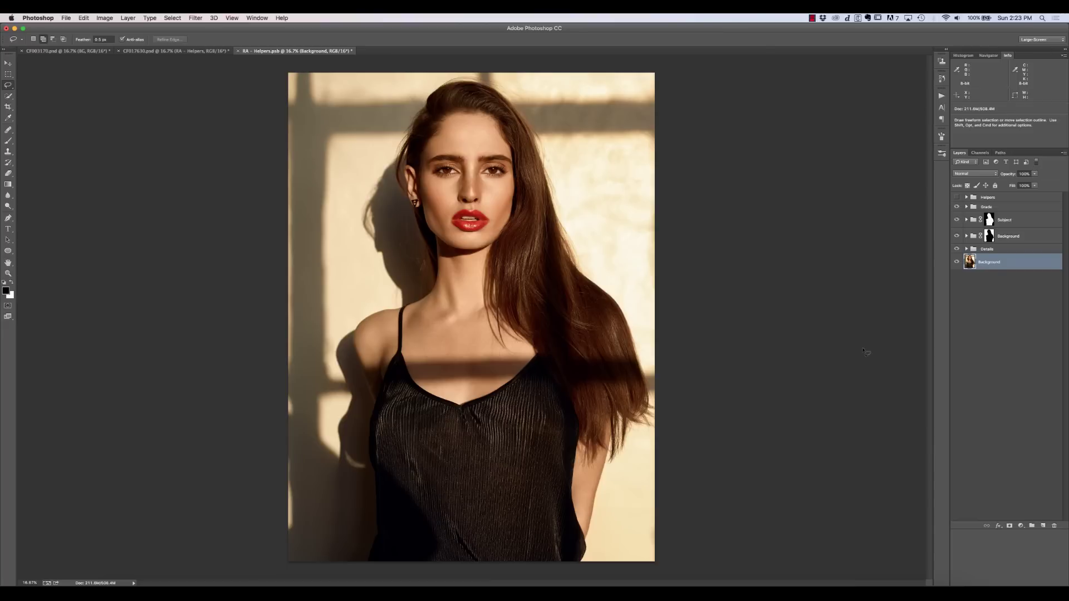
click(956, 220)
click(957, 220)
click(957, 220)
click(956, 220)
click(957, 220)
click(957, 220)
Look over the dodge and burn subgroups inside the Subject group and collapse it again.
click(966, 219)
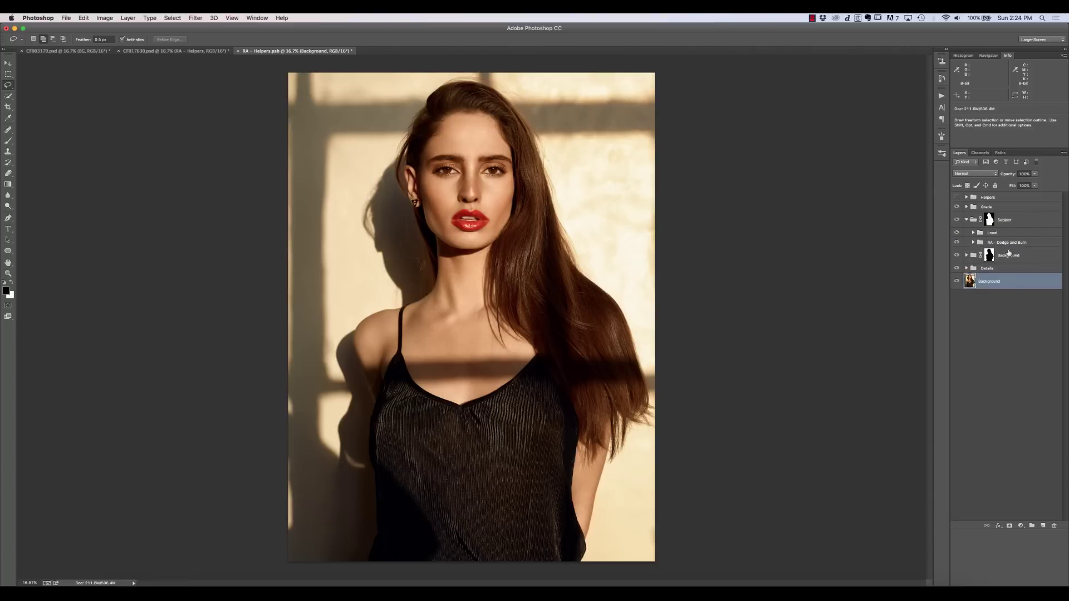
click(974, 242)
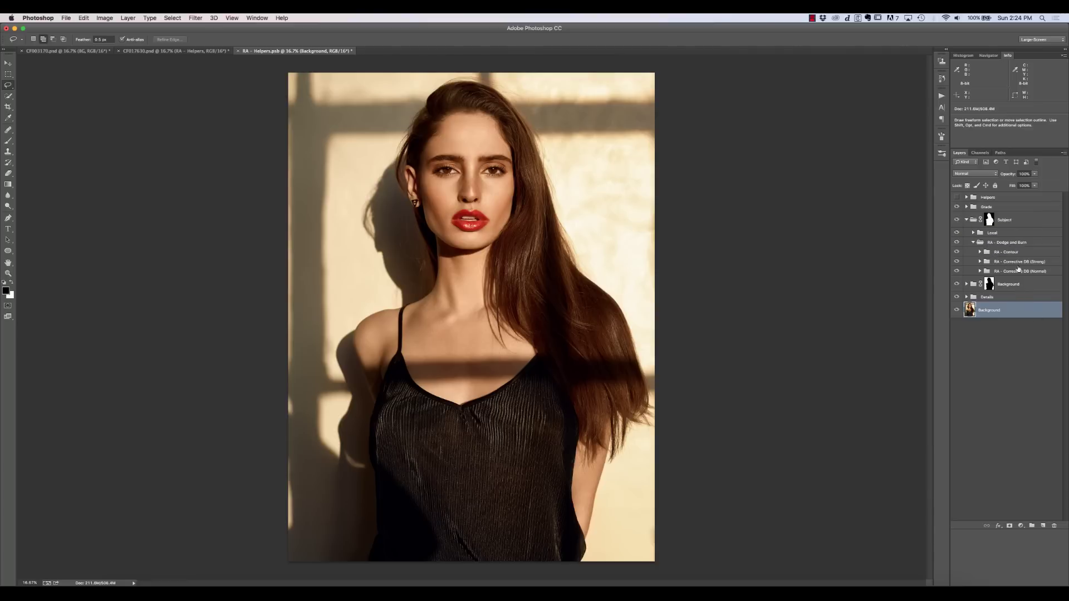
click(968, 221)
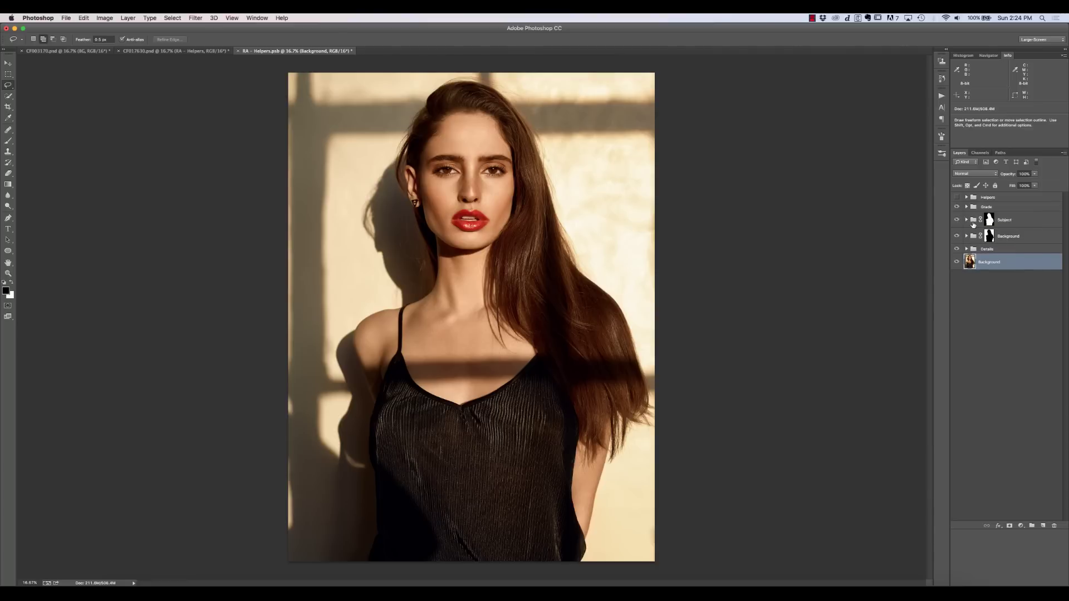